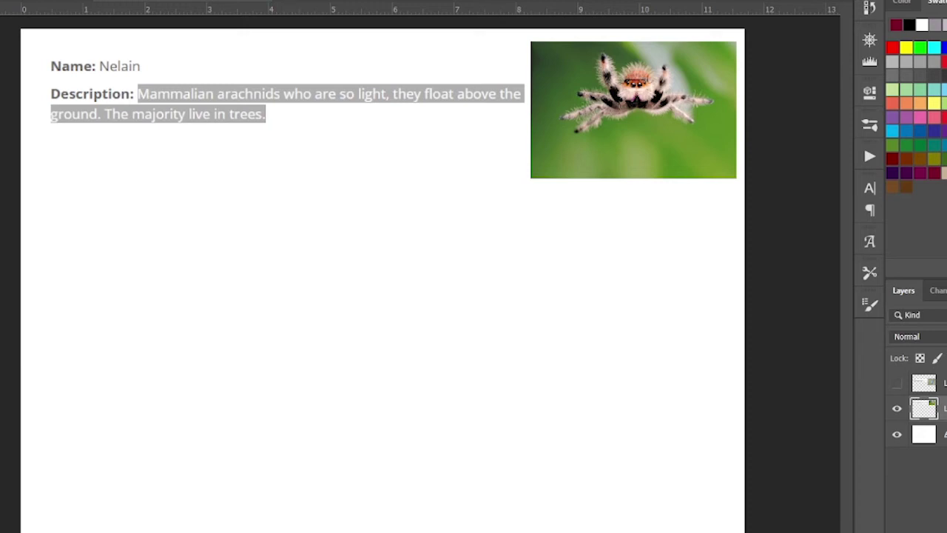
Place a hair photo below the spider picture, then shrink and commit the balloon-creature picture
drag(271, 283, 402, 254)
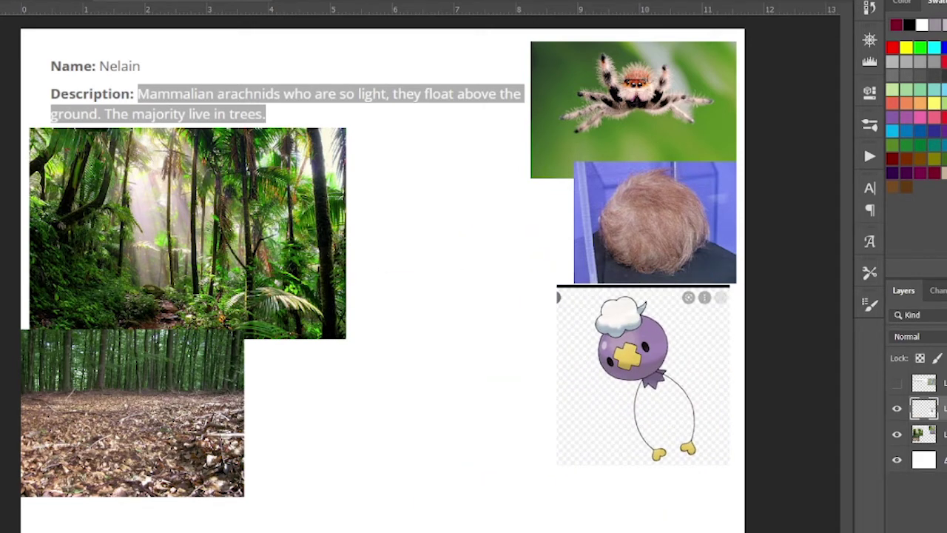
drag(577, 398, 556, 374)
key(Return)
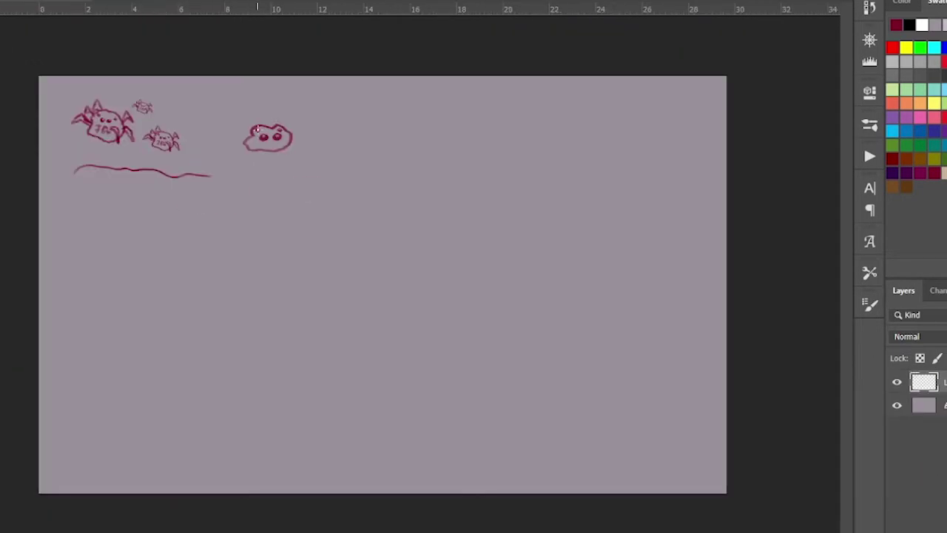
Sketch the spider's legs and a round creature with face outline and two dot eyes
mouse_move(238, 112)
mouse_down()
mouse_move(303, 123)
mouse_move(345, 114)
mouse_up()
drag(311, 142, 349, 131)
drag(225, 145, 206, 168)
drag(238, 151, 228, 175)
drag(365, 169, 330, 156)
drag(321, 173, 355, 175)
click(334, 179)
click(345, 179)
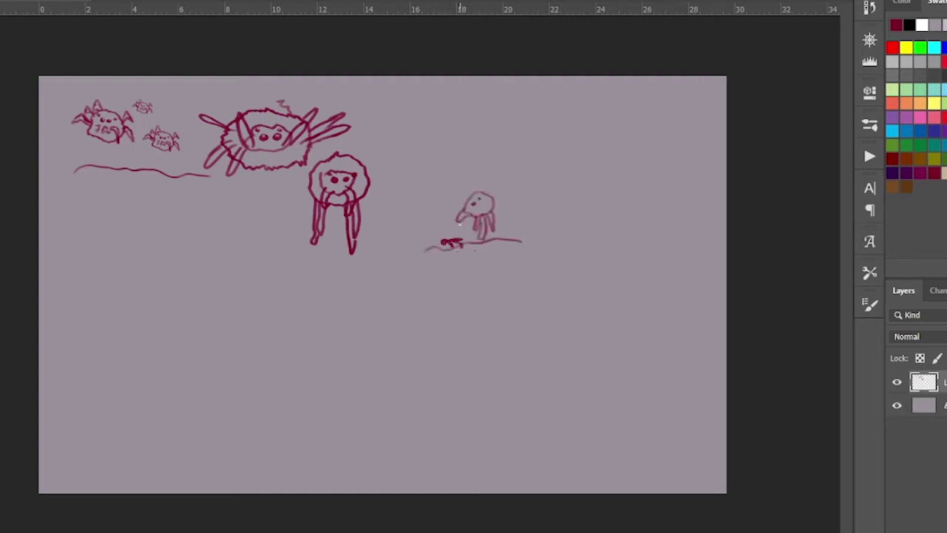
Sketch a blob creature with eye, legs and tail, undo stray strokes, and paint a soft pink body
click(548, 198)
drag(533, 211, 569, 225)
drag(563, 215, 601, 215)
drag(612, 115, 624, 194)
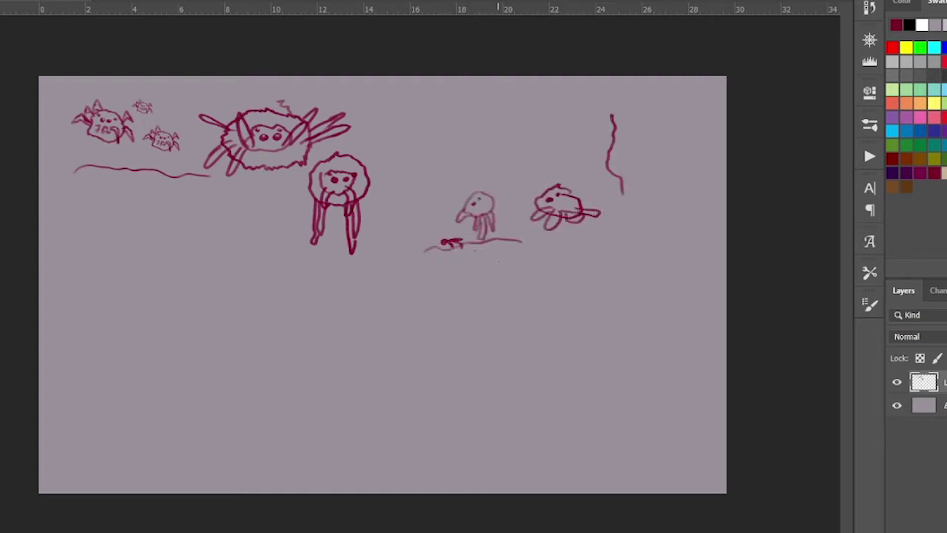
key(ctrl+alt+z)
key(ctrl+alt+z)
key(ctrl+alt+z)
key(ctrl+alt+z)
key(ctrl+alt+z)
key(ctrl+alt+z)
key(ctrl+alt+z)
drag(508, 201, 500, 168)
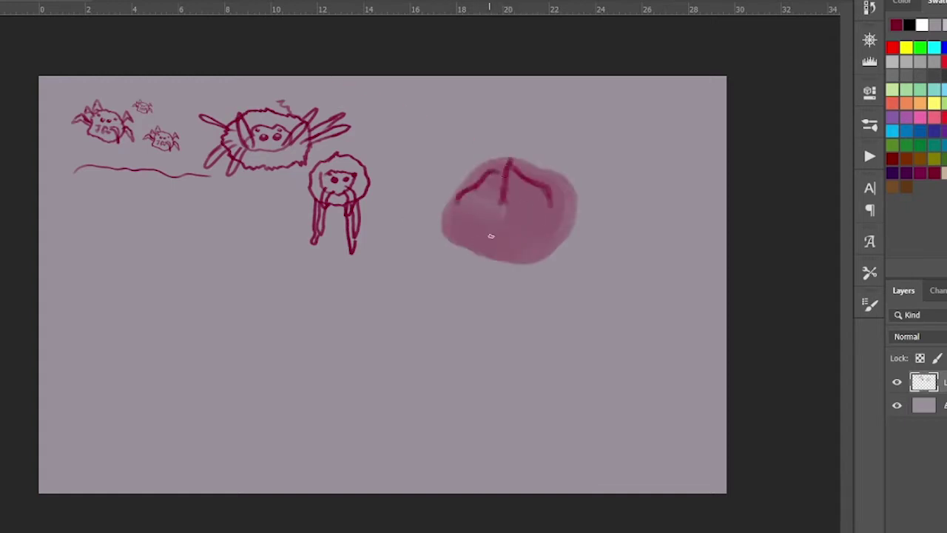
Paint dark magenta textured strokes over the pink blob's top, right and lower parts
mouse_move(534, 242)
mouse_down()
mouse_move(567, 222)
mouse_move(516, 233)
mouse_up()
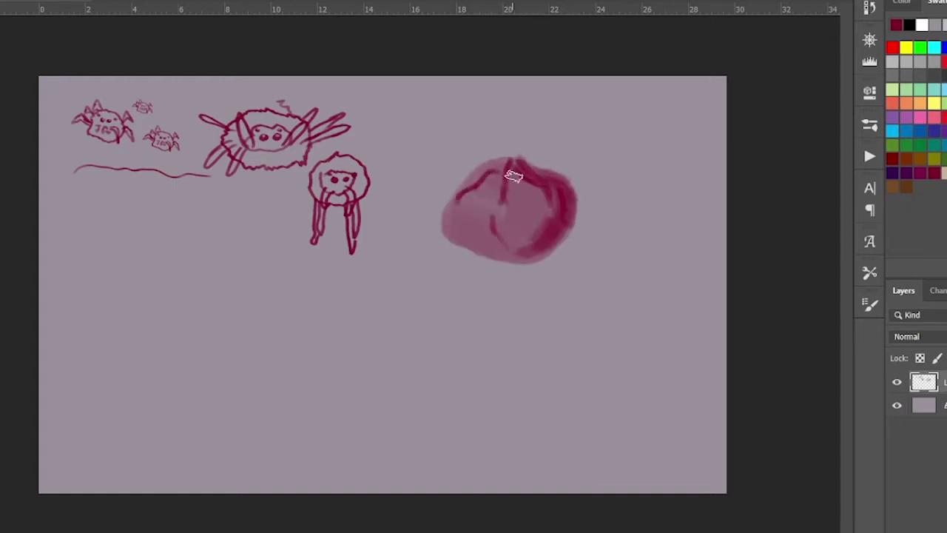
drag(516, 182, 551, 215)
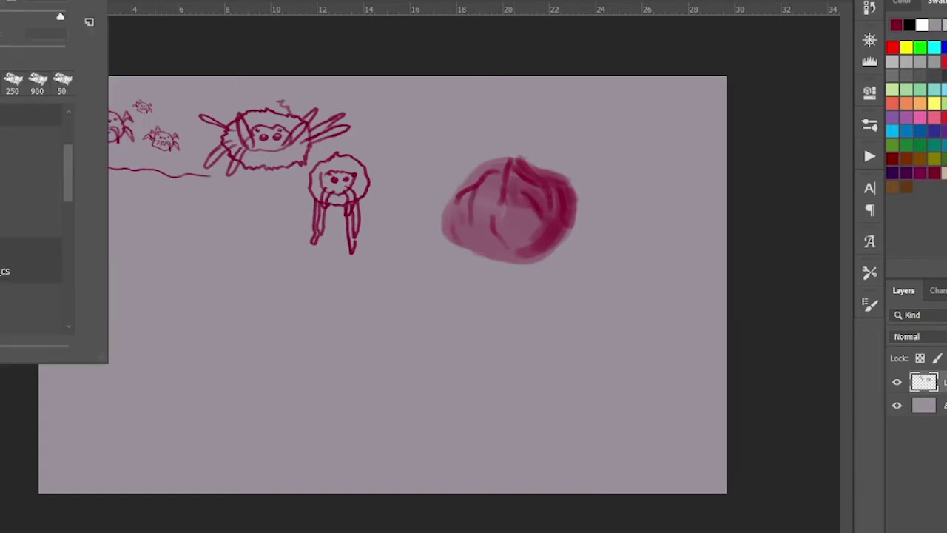
drag(511, 195, 555, 182)
key(F5)
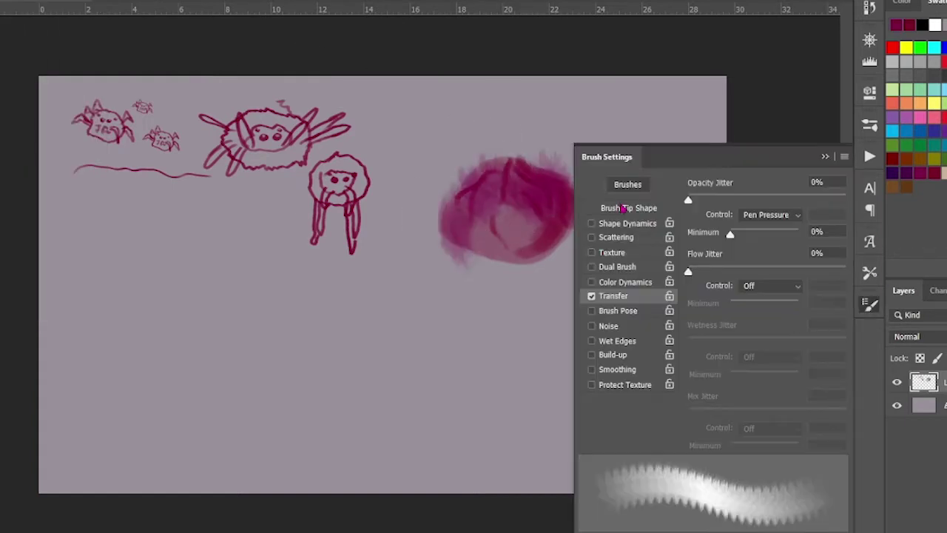
drag(473, 222, 539, 247)
key(F5)
Cover the blob's left side with dark strokes, then marquee-select the area around it
drag(444, 245, 573, 235)
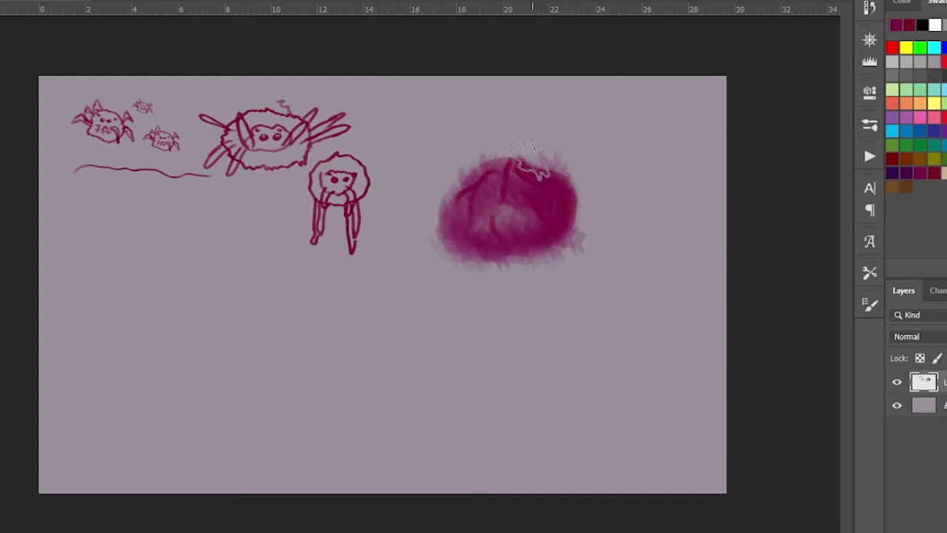
key(m)
drag(624, 133, 444, 311)
Delete the magenta blob and paint a furry dark green circle with a bristle brush
key(Delete)
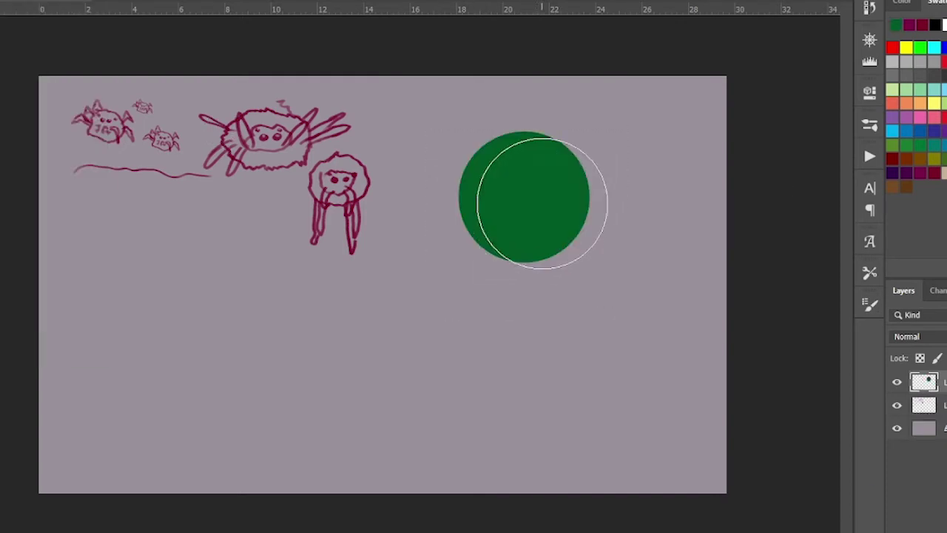
right_click(75, 200)
mouse_move(481, 133)
mouse_down()
mouse_move(519, 193)
mouse_move(541, 190)
mouse_move(481, 207)
mouse_move(571, 197)
mouse_move(545, 238)
mouse_move(488, 232)
mouse_move(466, 148)
mouse_up()
key(F5)
key(F5)
key(F5)
key(F5)
key(F5)
key(F5)
mouse_move(493, 217)
mouse_down()
mouse_move(558, 205)
mouse_move(535, 155)
mouse_up()
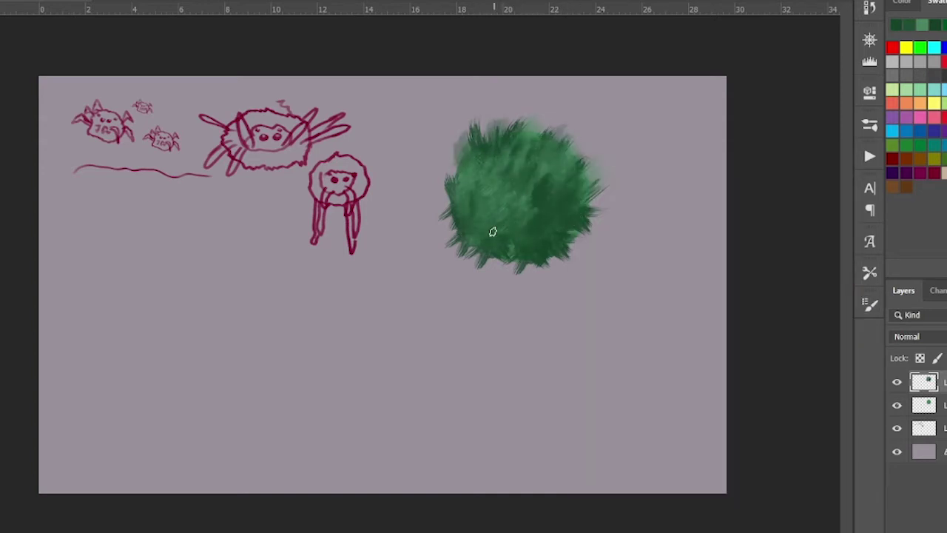
drag(493, 232, 567, 234)
key(F5)
key(F5)
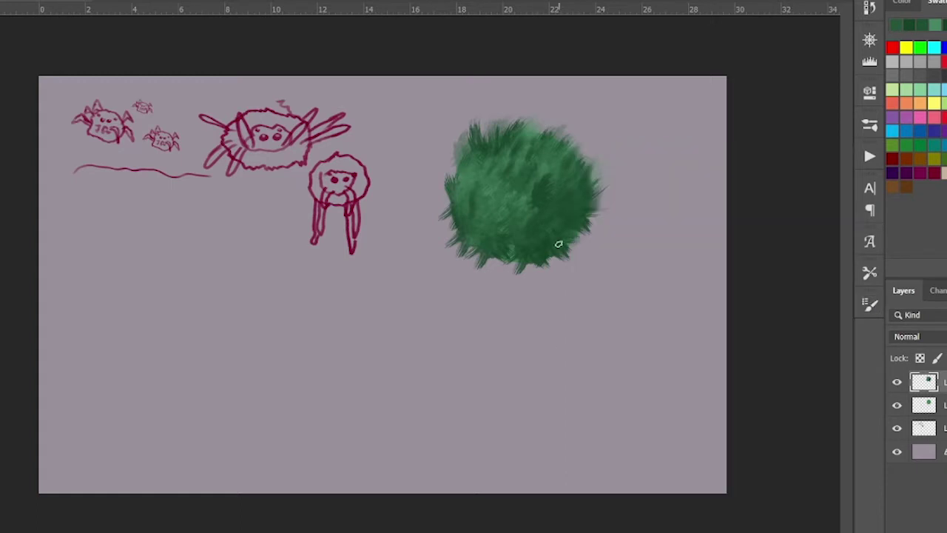
key(F5)
key(F5)
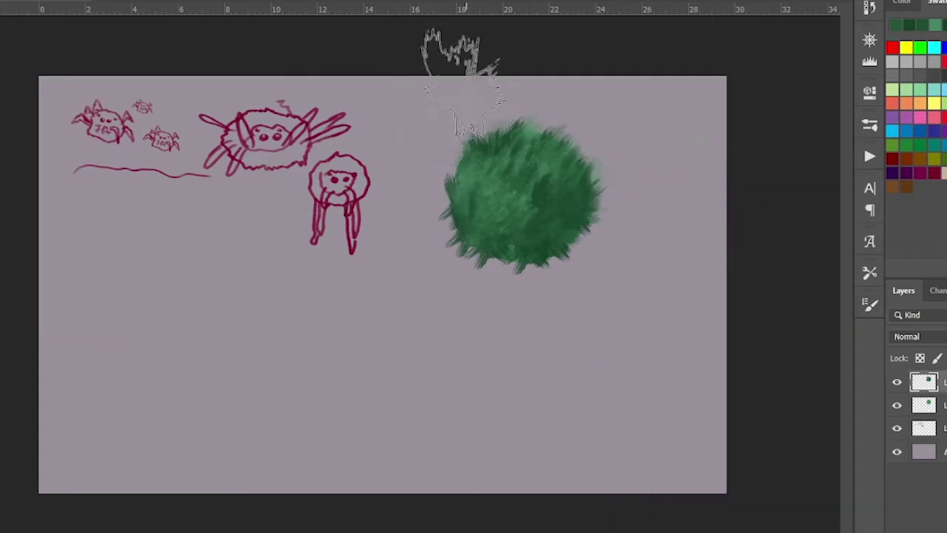
On a new layer, paint lighter green highlights along the body's left side, top and middle
click(897, 382)
click(897, 382)
click(896, 25)
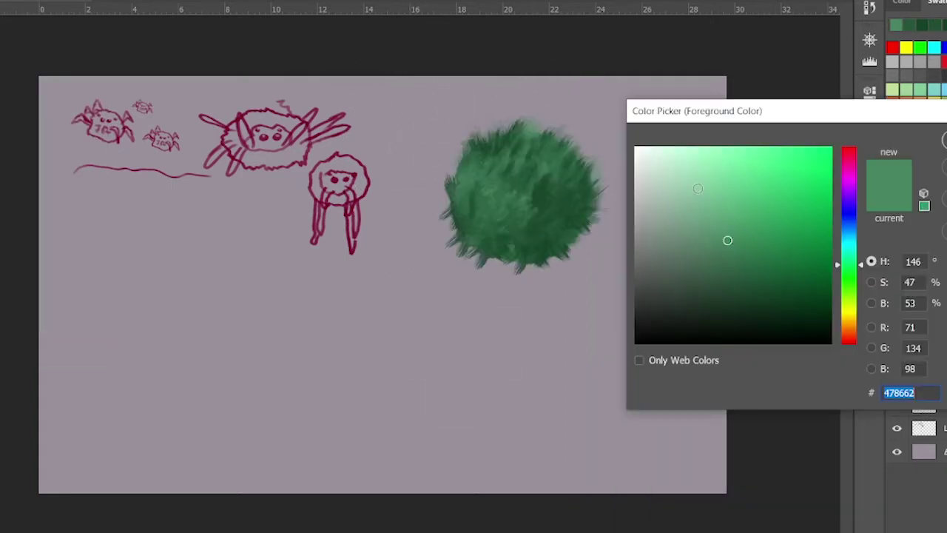
key(Return)
key(ctrl+shift+alt+n)
drag(453, 207, 481, 157)
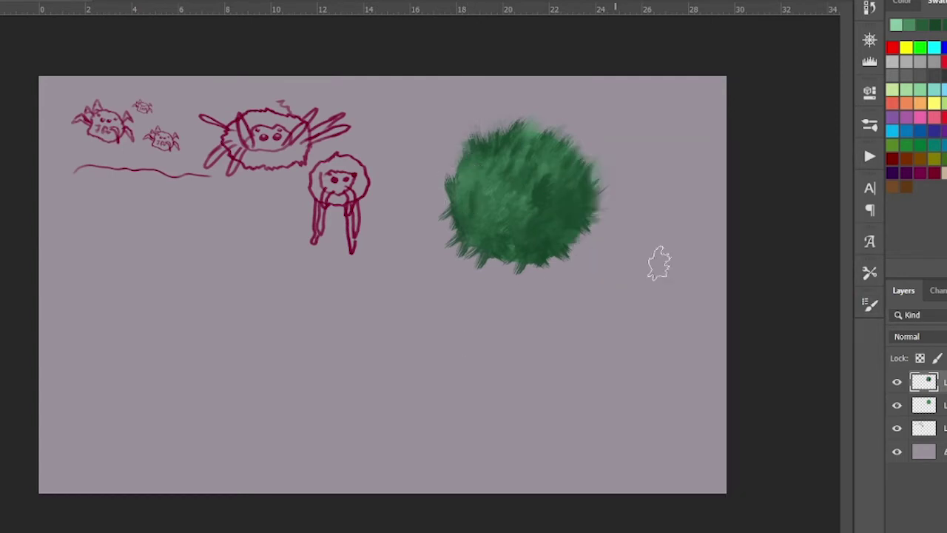
mouse_move(456, 209)
mouse_down()
mouse_move(546, 126)
mouse_move(488, 111)
mouse_up()
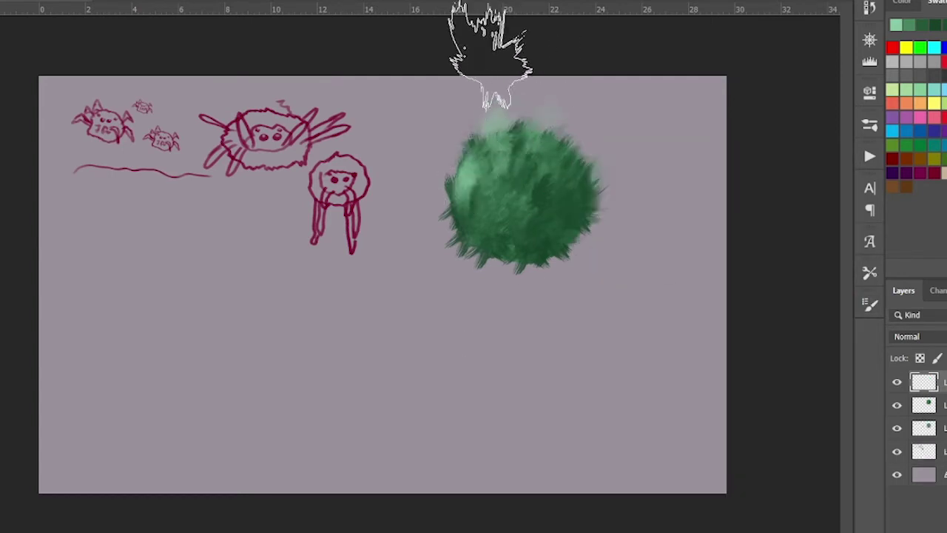
drag(491, 148, 518, 133)
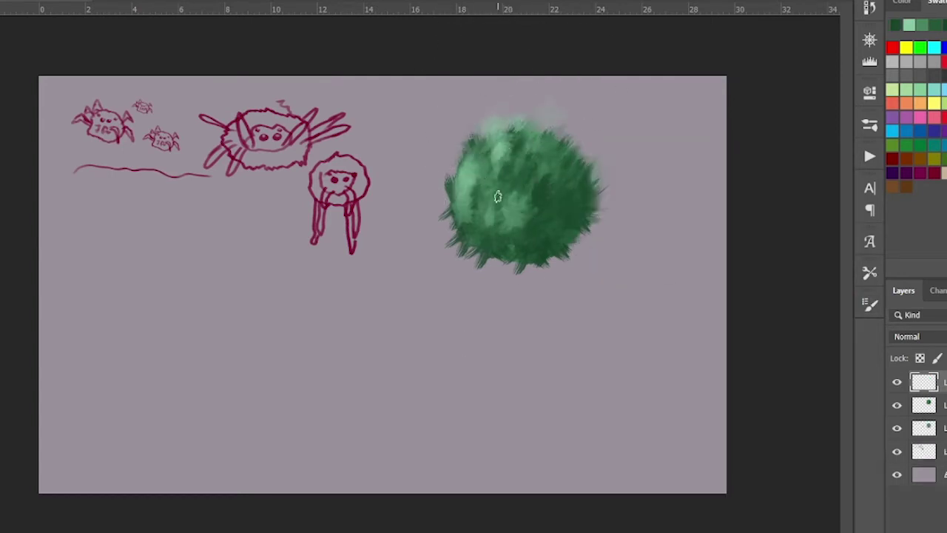
drag(508, 174, 547, 148)
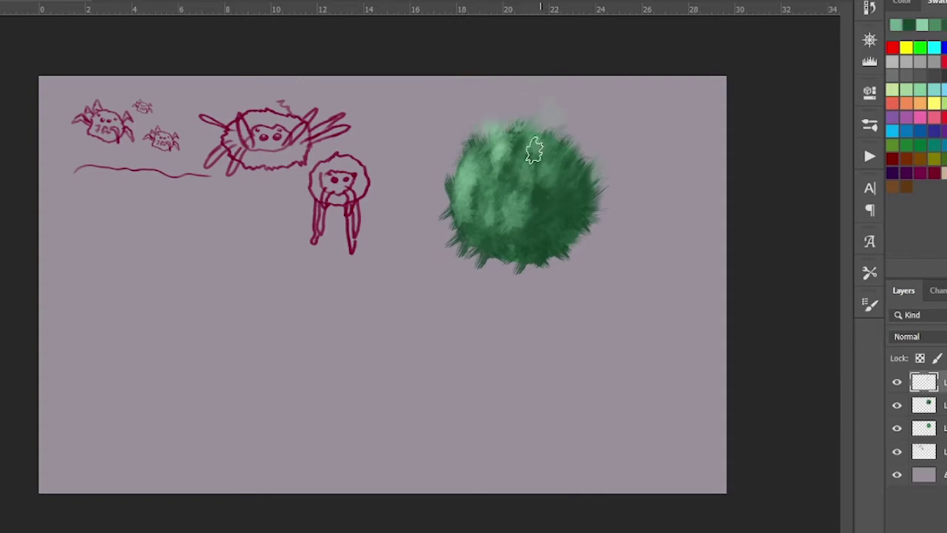
key(ctrl+Tab)
key(ctrl+Tab)
key(ctrl+Tab)
key(ctrl+Tab)
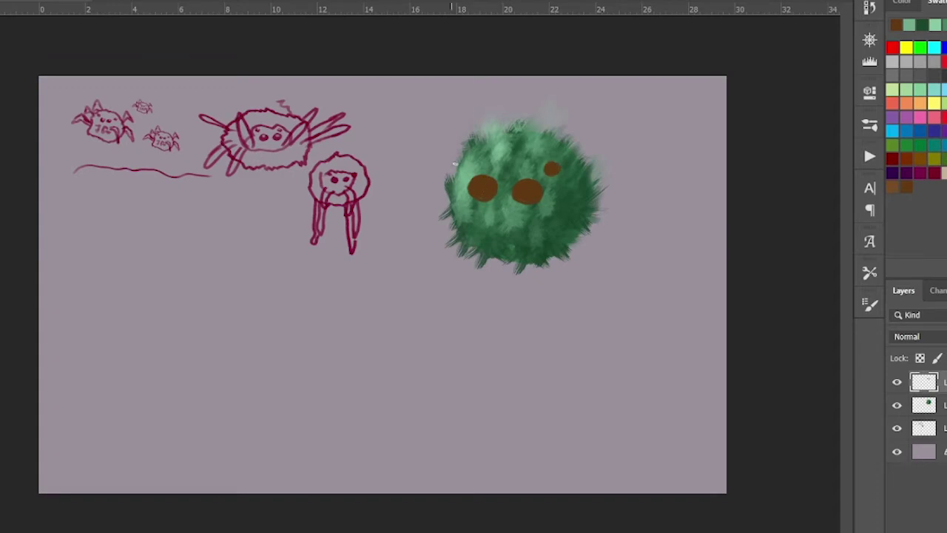
On a new layer, paint two curved brown legs under the body and repaint them lighter tan
key(ctrl+shift+alt+n)
drag(531, 233, 551, 257)
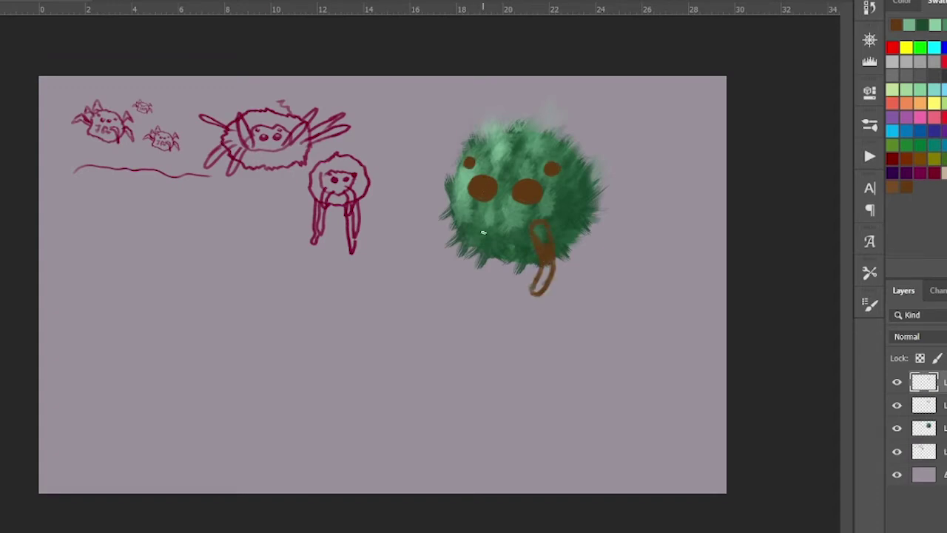
key(ctrl+Tab)
key(ctrl+Tab)
drag(465, 276, 477, 293)
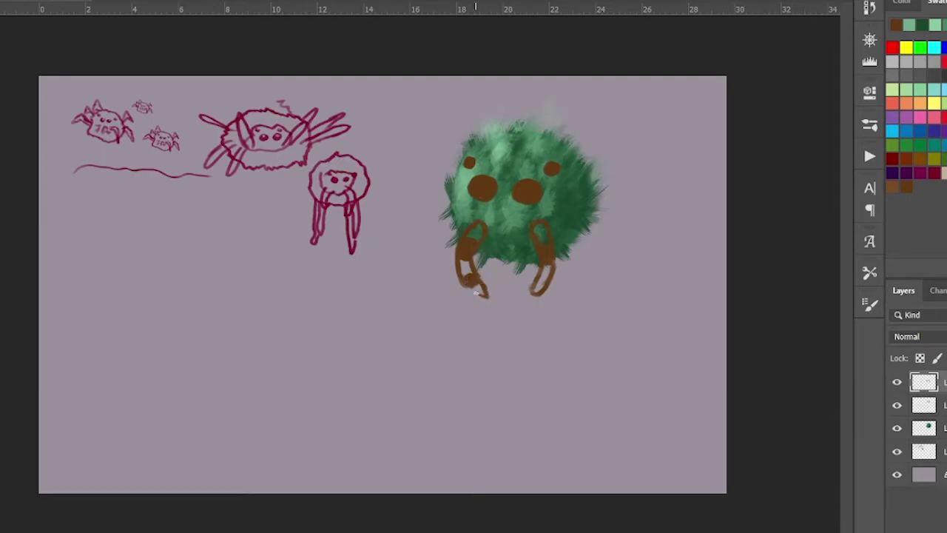
alt+click(538, 234)
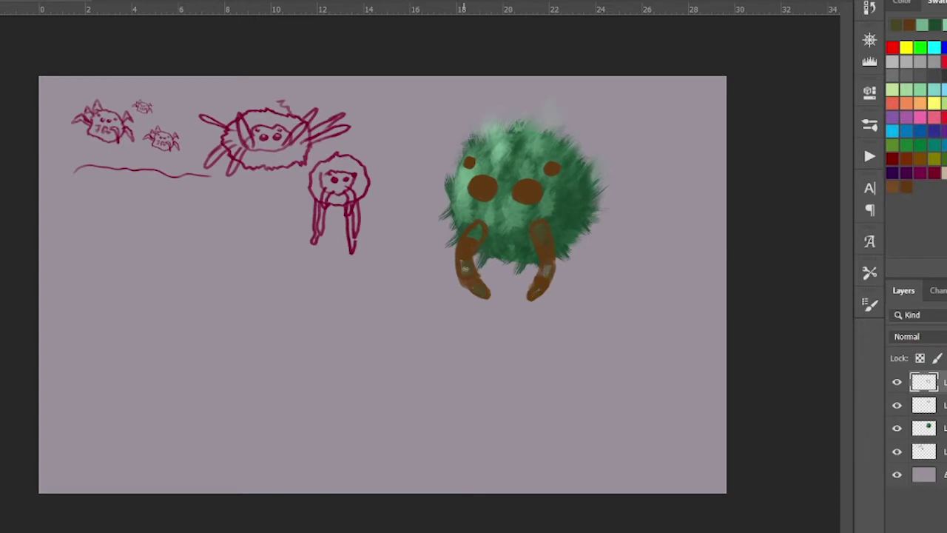
drag(476, 226, 479, 295)
drag(541, 223, 537, 296)
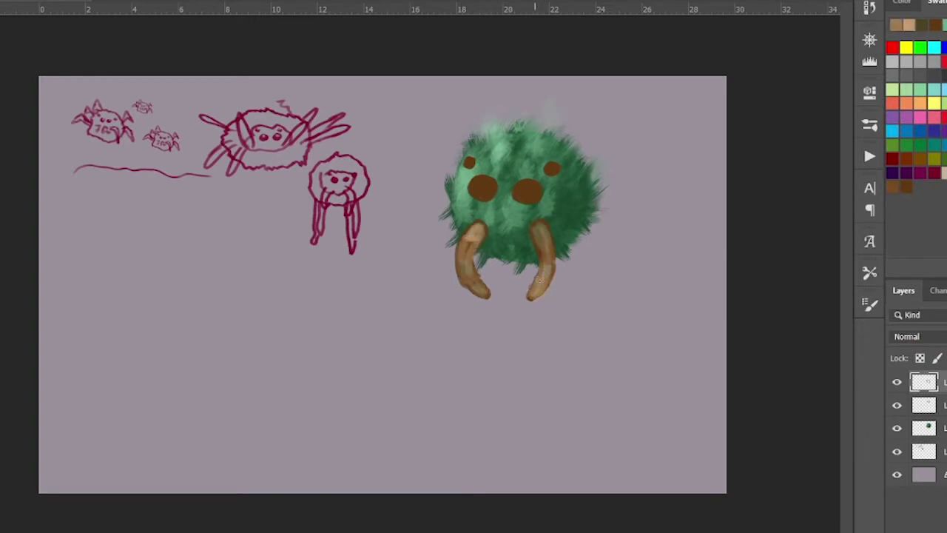
key(ctrl+shift+alt+n)
Paint a long streaked dark-brown leg, group the leg layers, and lengthen the middle and right legs
drag(562, 222, 543, 359)
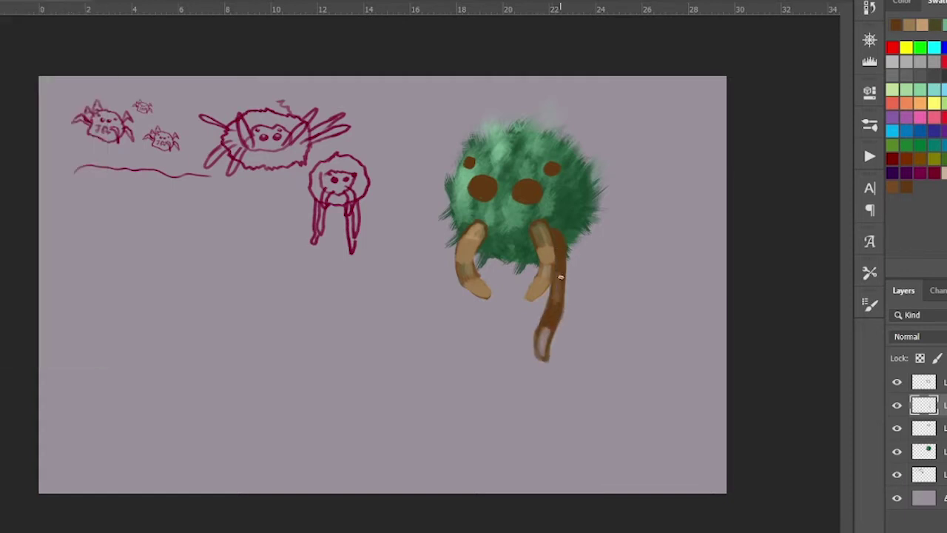
alt+click(550, 338)
drag(548, 324, 552, 306)
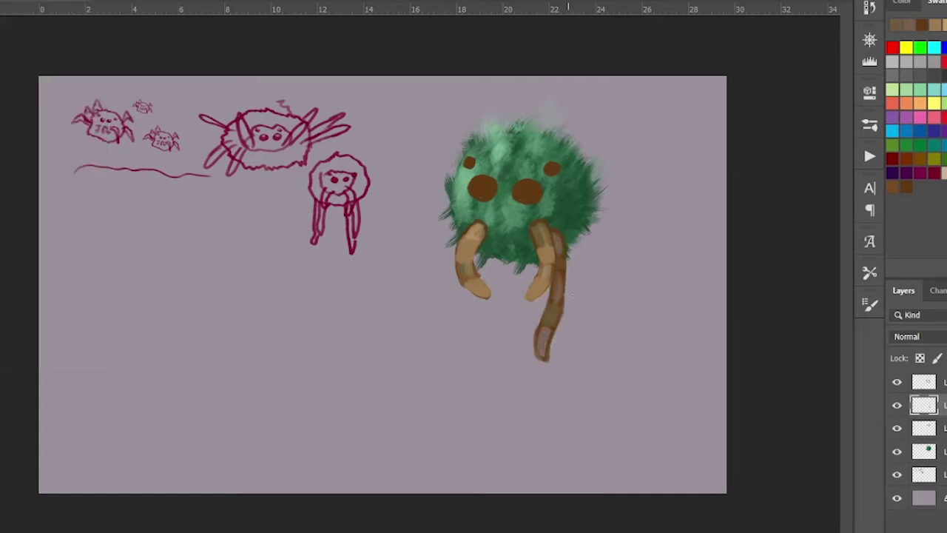
mouse_move(557, 287)
mouse_down()
mouse_move(567, 250)
mouse_move(609, 271)
mouse_move(604, 322)
mouse_move(598, 261)
mouse_up()
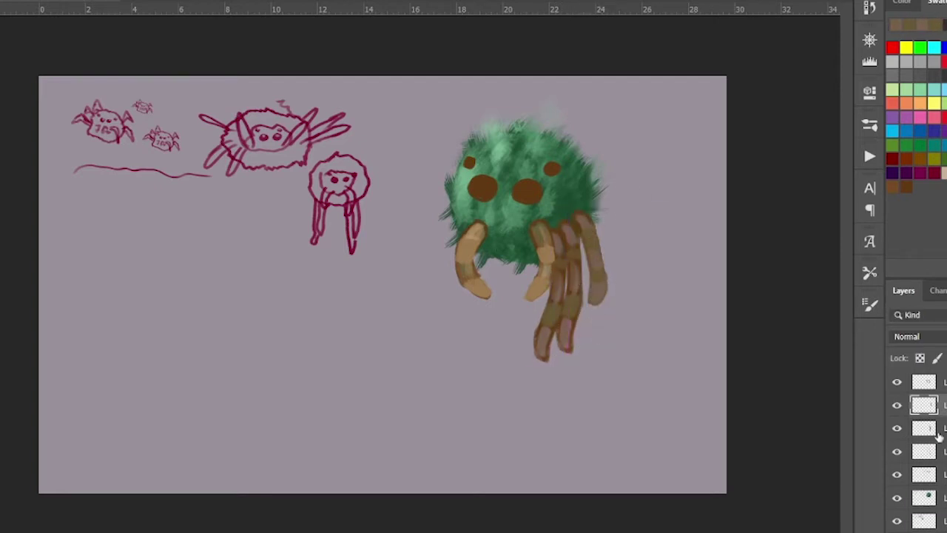
key(ctrl+g)
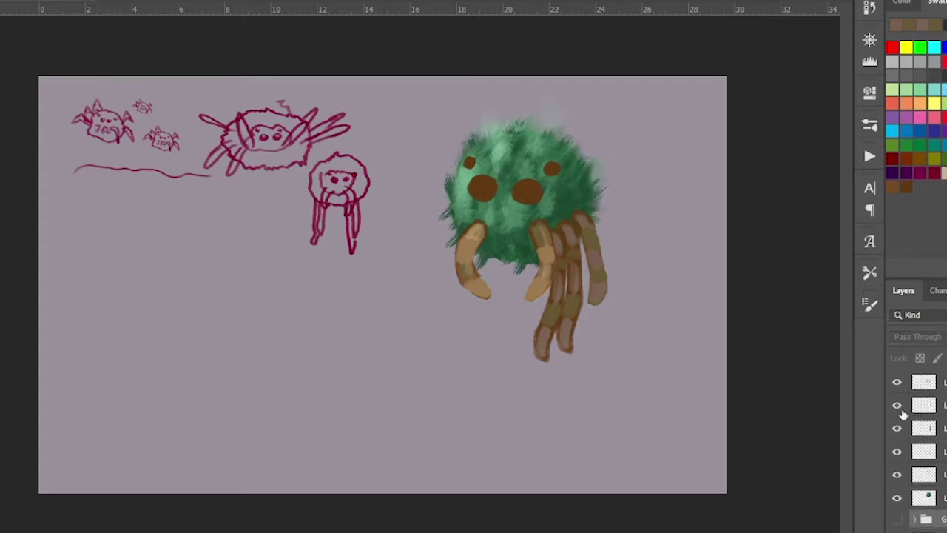
click(923, 404)
drag(547, 236, 566, 364)
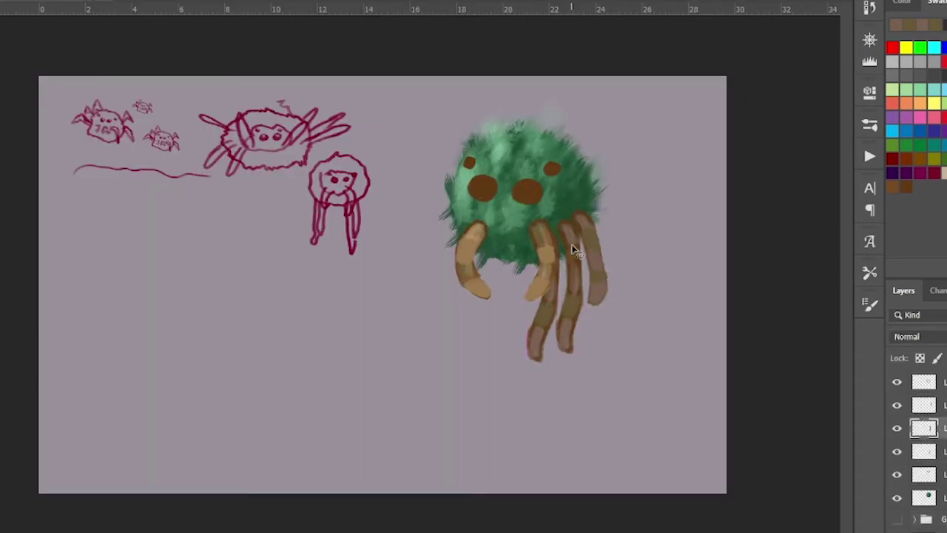
drag(592, 296, 599, 211)
scroll(569, 248, up, 5)
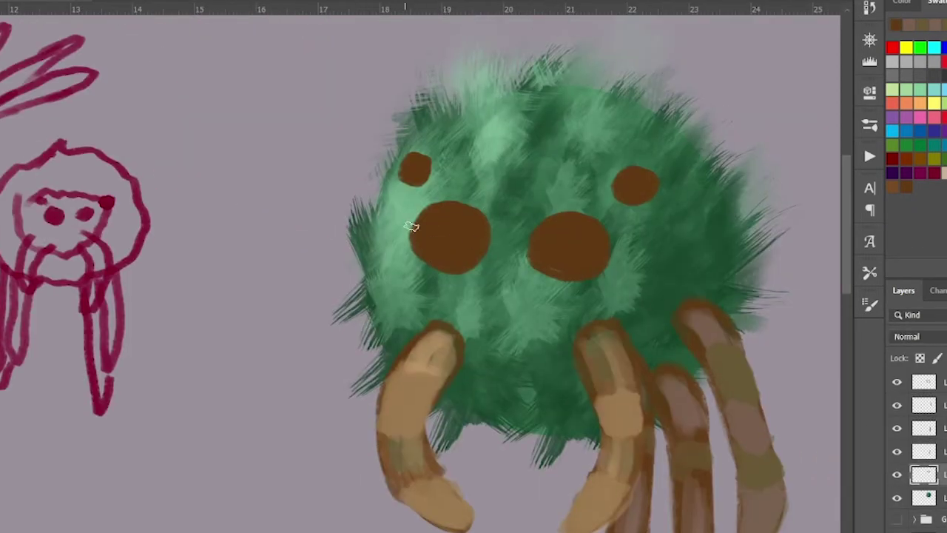
Add lighter brown highlights to both large eye spots and the small spots, sampling colours from them
mouse_move(563, 240)
mouse_down()
mouse_move(586, 227)
mouse_move(586, 271)
mouse_up()
mouse_move(562, 222)
mouse_down()
mouse_move(595, 244)
mouse_move(581, 260)
mouse_up()
mouse_move(430, 229)
mouse_down()
mouse_move(459, 258)
mouse_move(466, 252)
mouse_up()
alt+click(450, 241)
mouse_move(439, 209)
mouse_down()
mouse_move(474, 252)
mouse_move(455, 237)
mouse_move(466, 248)
mouse_up()
alt+click(460, 231)
drag(566, 233, 592, 251)
mouse_move(629, 174)
mouse_down()
mouse_move(644, 194)
mouse_move(648, 187)
mouse_up()
alt+click(433, 153)
drag(409, 159, 429, 181)
key(ctrl+minus)
key(ctrl+minus)
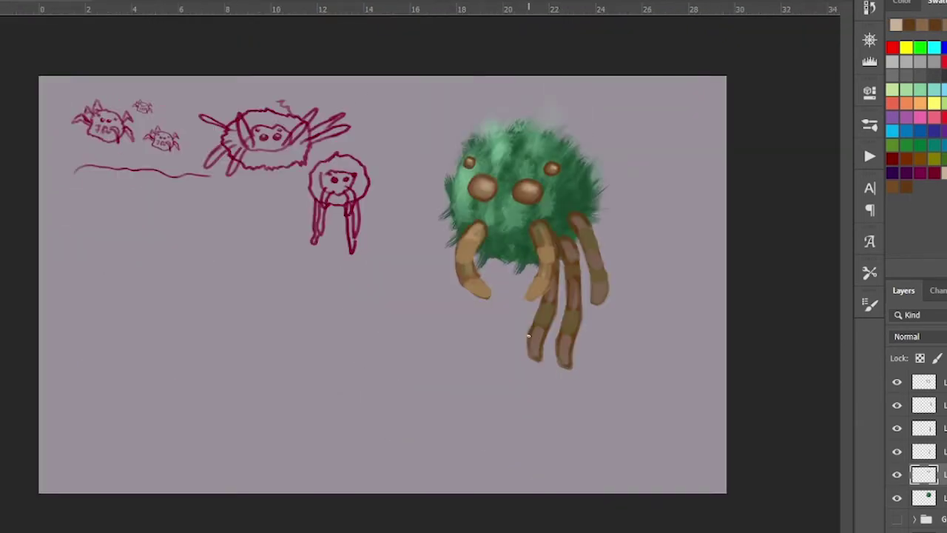
Flip the leg layer horizontally and reposition the legs to the spider's left and lower side
click(924, 451)
click(15, 4)
click(205, 440)
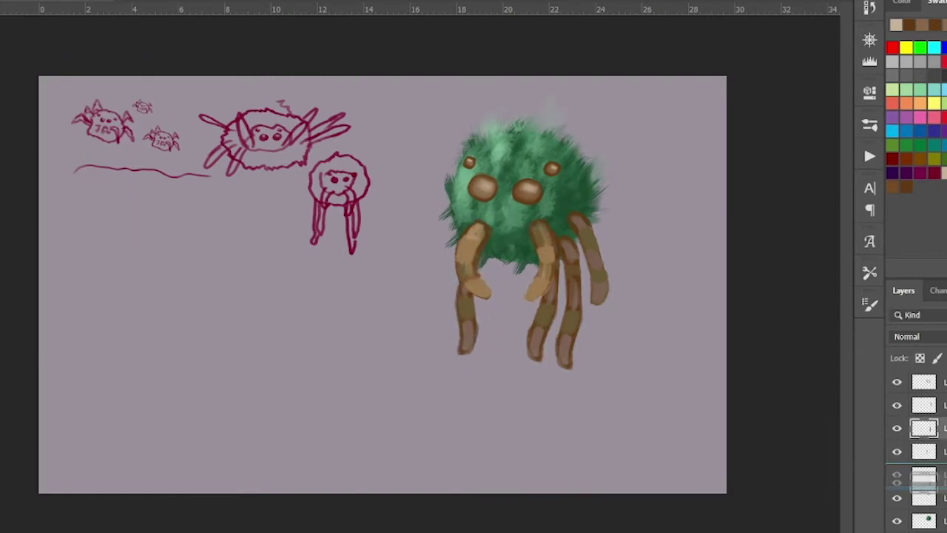
mouse_move(477, 248)
mouse_down()
mouse_move(448, 253)
mouse_move(464, 211)
mouse_up()
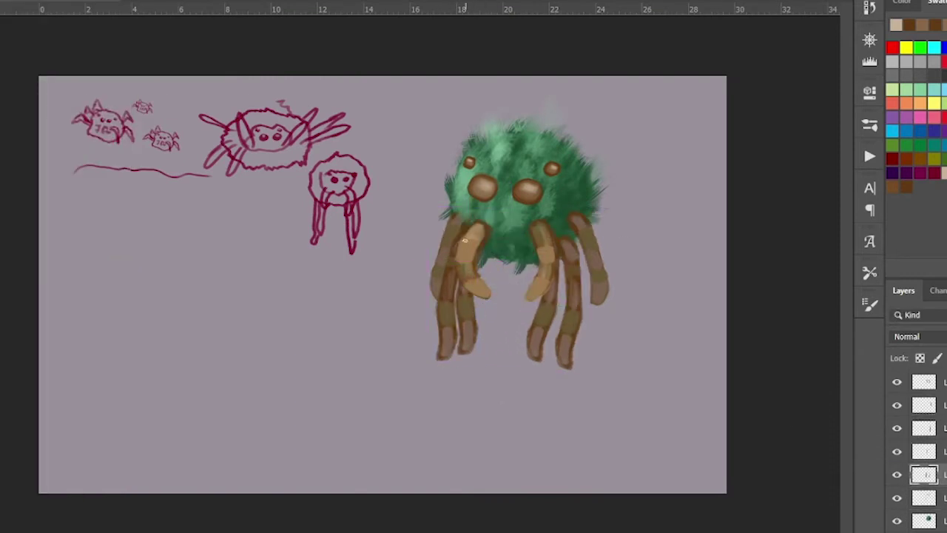
key(alt+e)
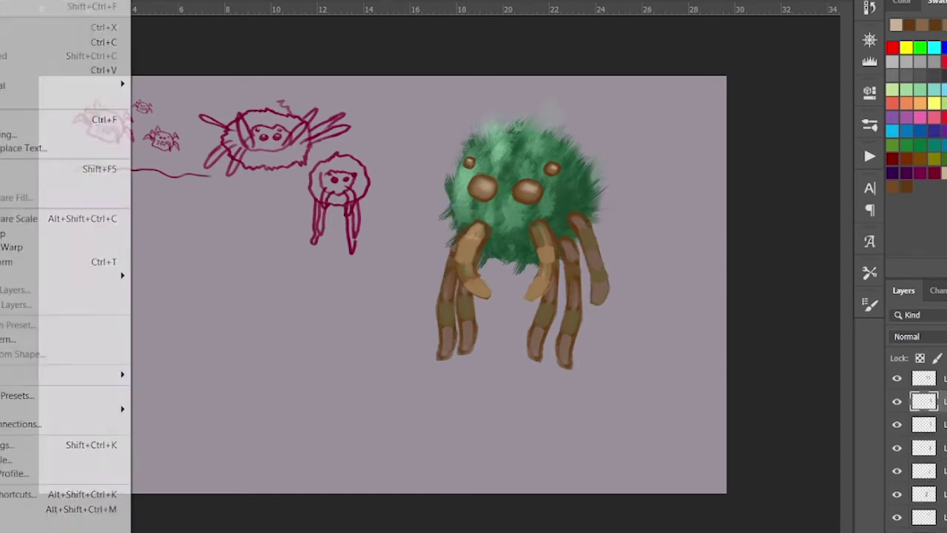
key(Escape)
drag(603, 282, 410, 194)
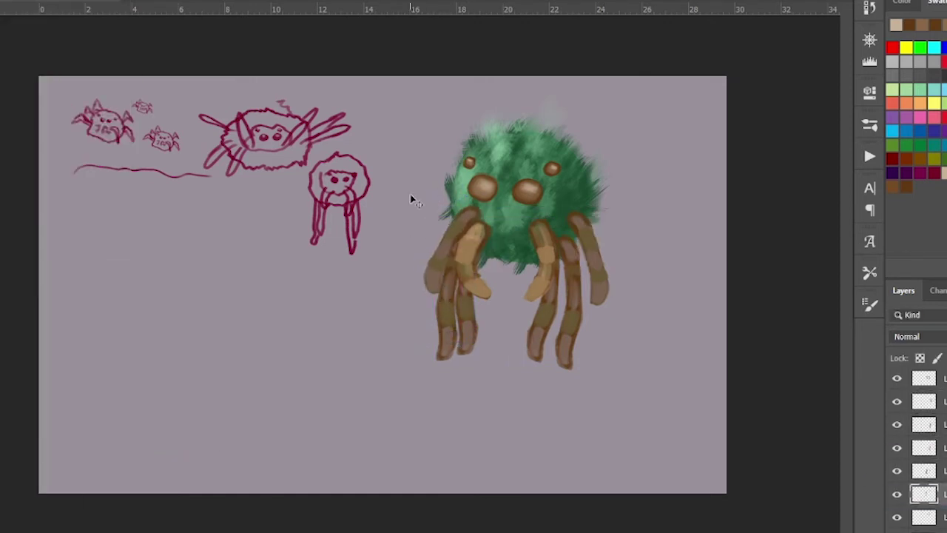
drag(557, 372, 556, 366)
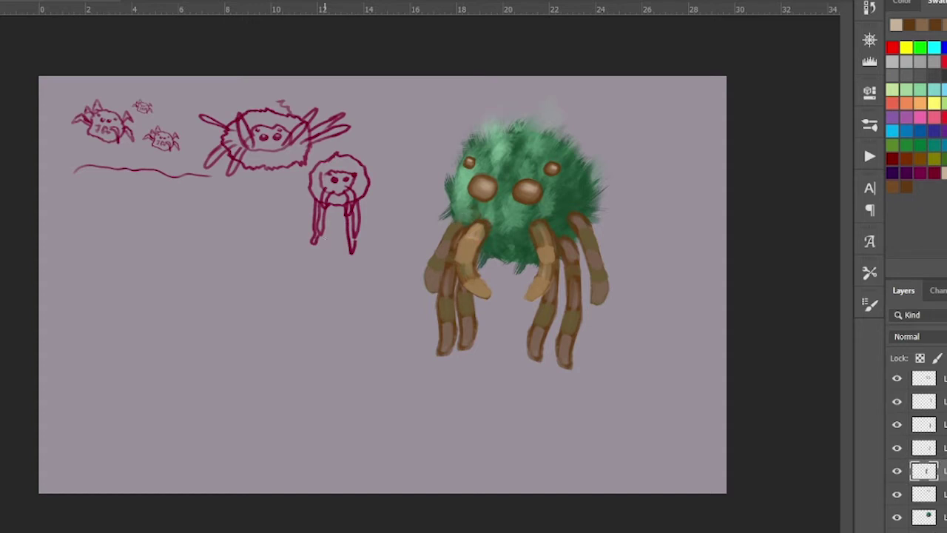
drag(558, 312, 480, 300)
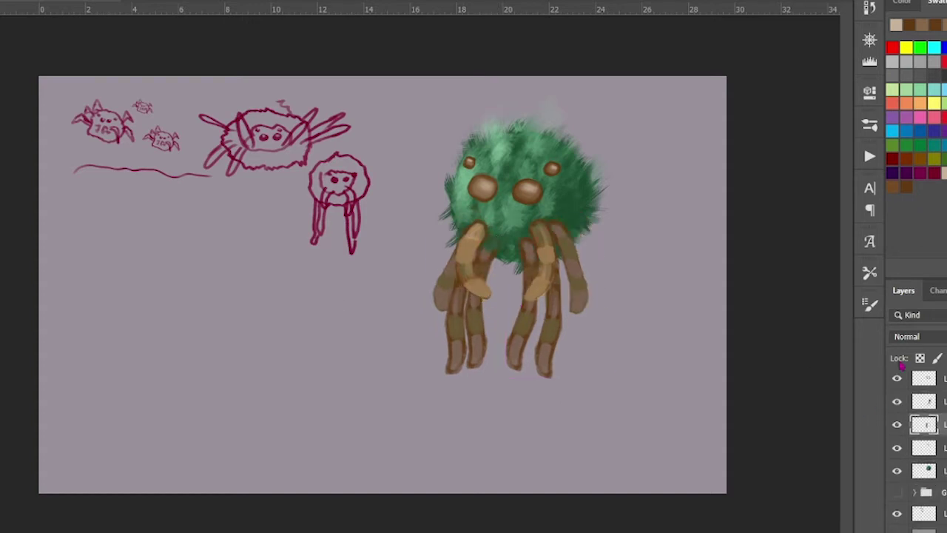
Desaturate and darken the eyes layer to grey with Hue/Saturation
click(924, 447)
key(ctrl+u)
mouse_move(772, 302)
mouse_down()
mouse_move(757, 327)
mouse_move(774, 332)
mouse_up()
key(Return)
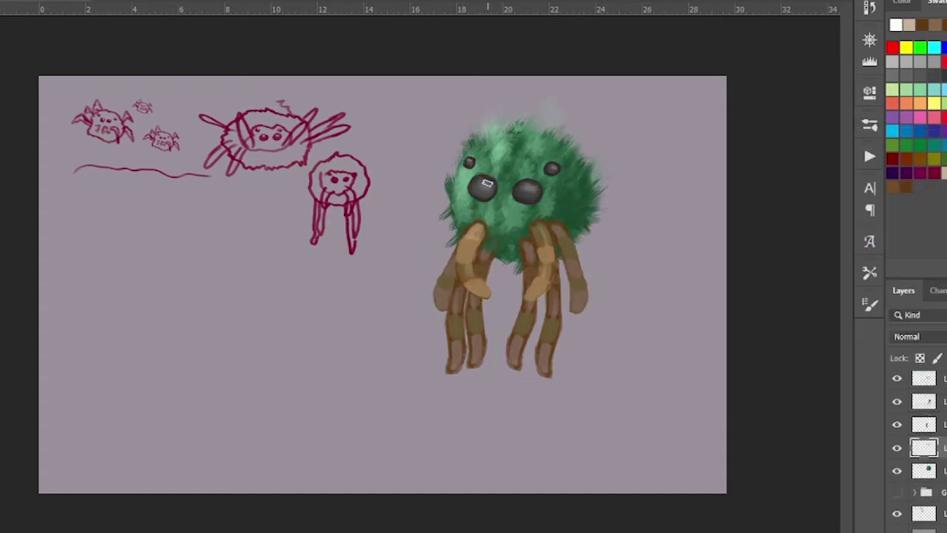
Try darker and dark green Hue/Saturation settings on the legs, then cancel to keep them brown
click(924, 402)
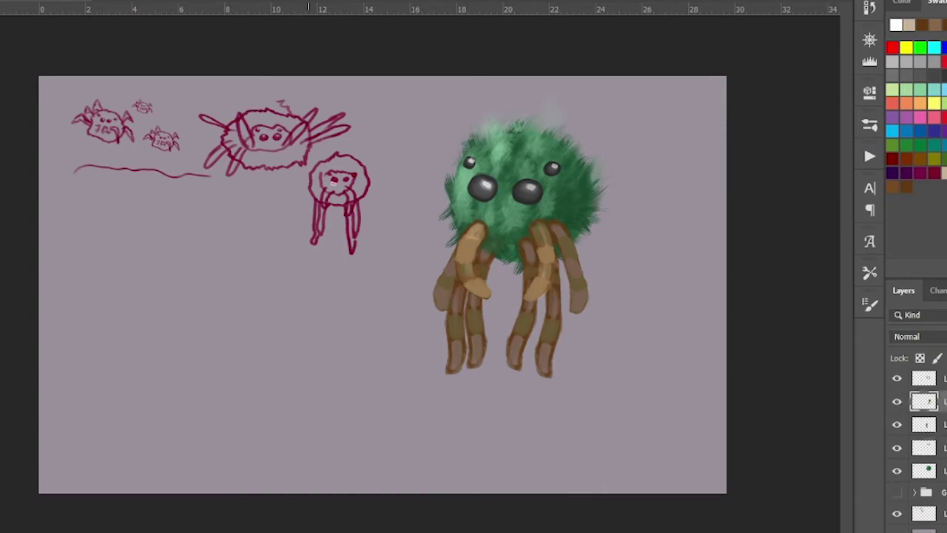
key(ctrl+u)
mouse_move(793, 324)
mouse_down()
mouse_move(777, 325)
mouse_move(793, 325)
mouse_up()
mouse_move(799, 244)
mouse_down()
mouse_move(849, 245)
mouse_move(832, 245)
mouse_up()
drag(764, 285, 869, 285)
drag(790, 324, 738, 326)
key(Escape)
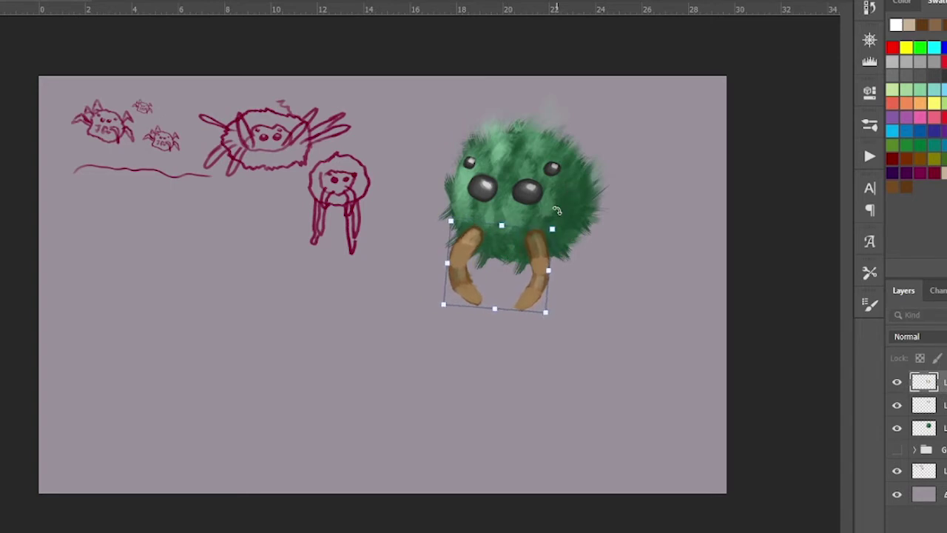
Paint darker bristly fur on the upper and lower left leg
scroll(557, 210, up, 3)
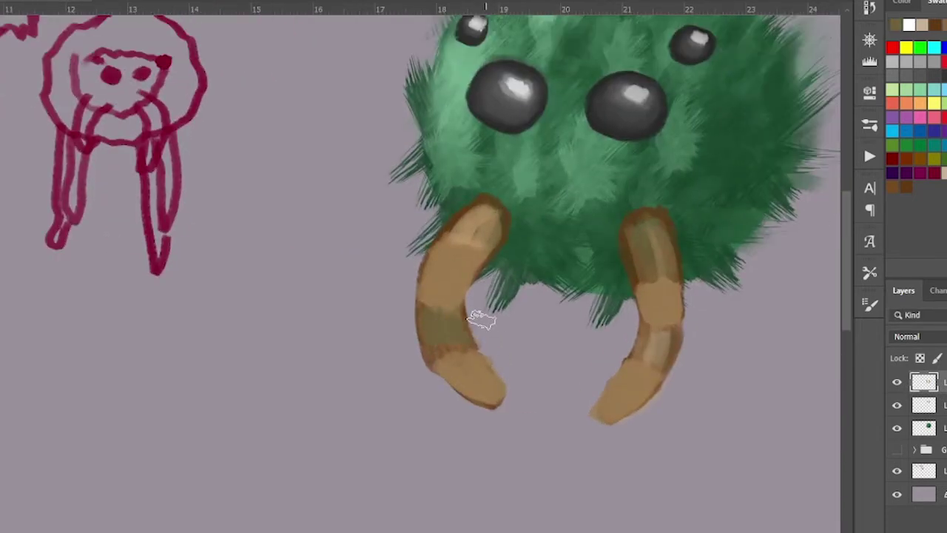
mouse_move(444, 230)
mouse_down()
mouse_move(433, 273)
mouse_move(485, 277)
mouse_up()
mouse_move(495, 222)
mouse_down()
mouse_move(455, 251)
mouse_move(492, 201)
mouse_up()
drag(444, 311, 444, 373)
drag(415, 304, 459, 348)
mouse_move(426, 318)
mouse_down()
mouse_move(485, 339)
mouse_move(448, 356)
mouse_up()
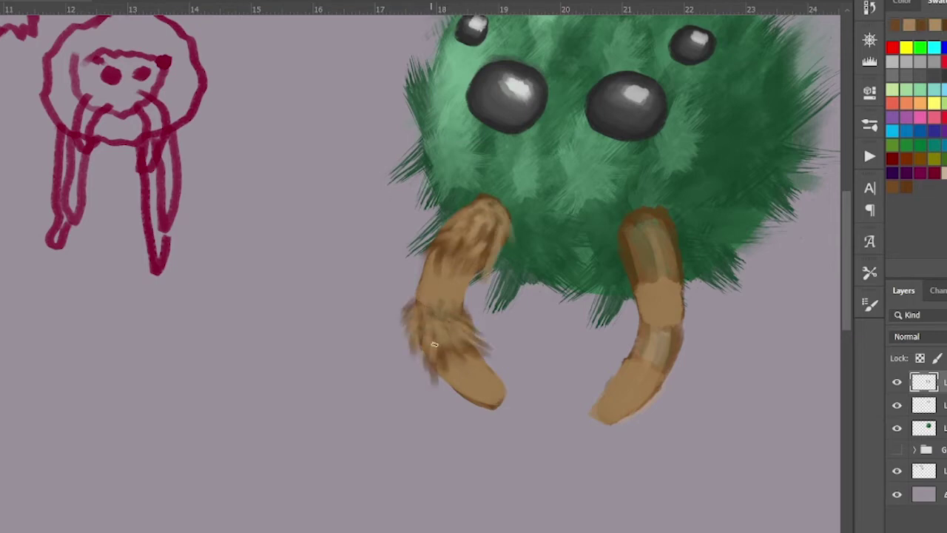
scroll(466, 355, down, 5)
scroll(508, 258, up, 6)
Add bristly fur to the right leg, covering its light patch
mouse_move(509, 257)
mouse_down()
mouse_move(501, 318)
mouse_move(544, 347)
mouse_move(511, 348)
mouse_up()
drag(489, 215, 481, 311)
mouse_move(463, 222)
mouse_down()
mouse_move(466, 329)
mouse_move(503, 259)
mouse_move(521, 287)
mouse_up()
drag(477, 359, 511, 444)
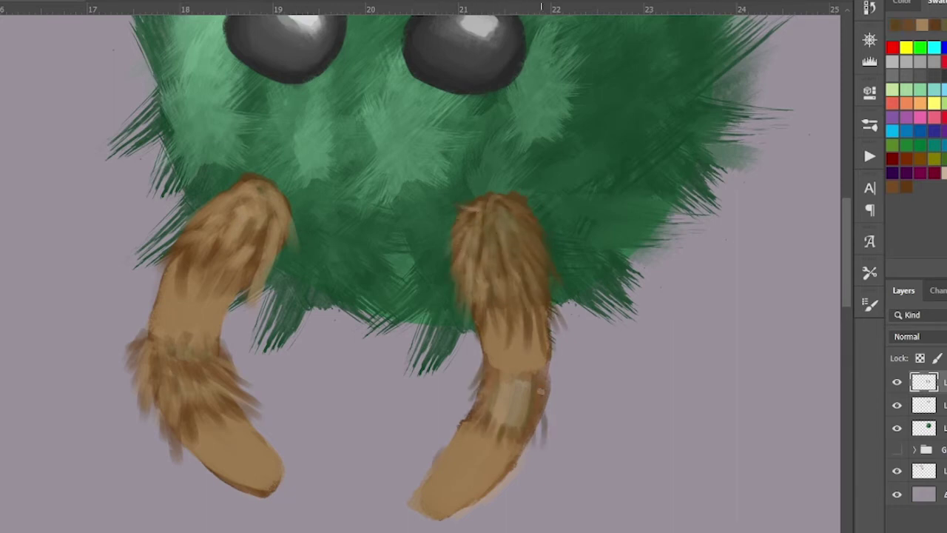
drag(544, 362, 511, 422)
drag(533, 393, 537, 467)
mouse_move(492, 388)
mouse_down()
mouse_move(505, 389)
mouse_move(529, 433)
mouse_move(484, 440)
mouse_up()
Add light brown fur strands to both legs, mainly the upper parts
drag(189, 376, 185, 407)
drag(152, 354, 178, 445)
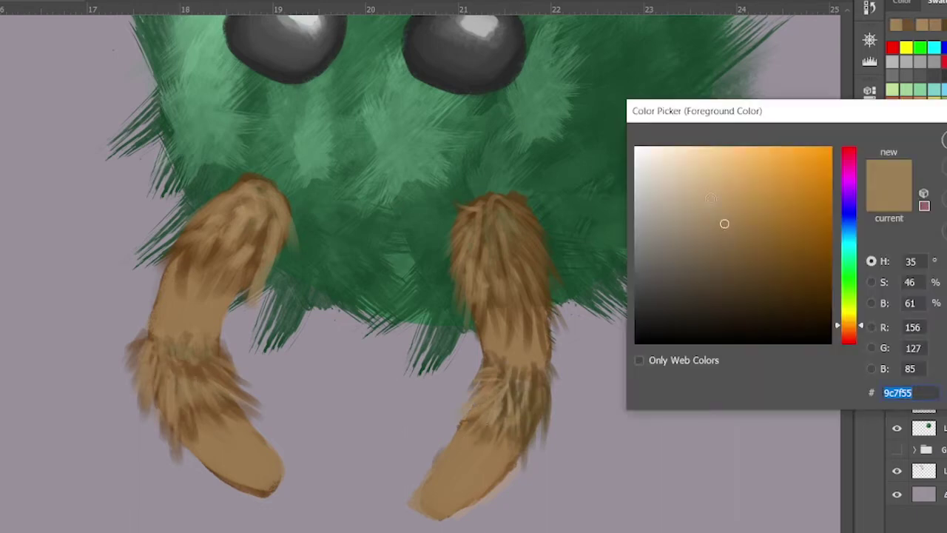
drag(226, 207, 196, 256)
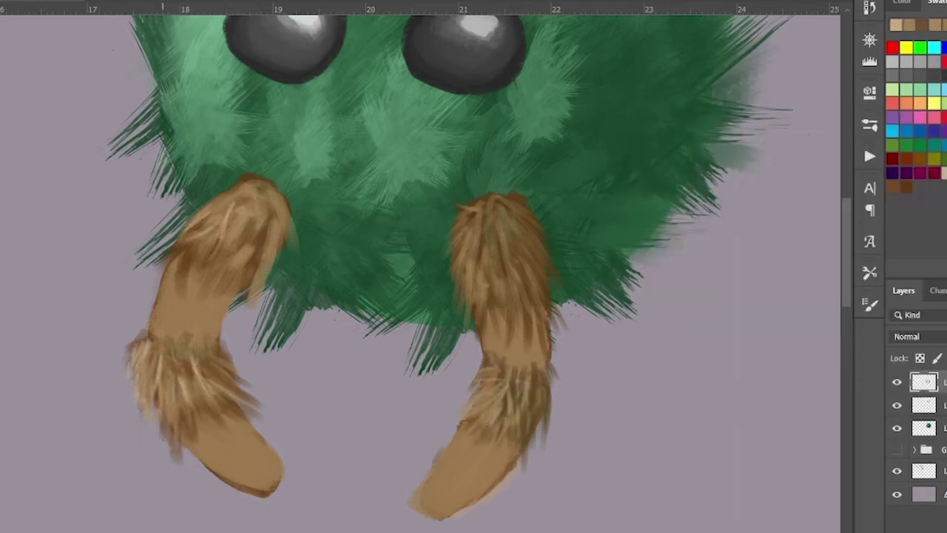
drag(222, 203, 181, 285)
drag(244, 181, 170, 274)
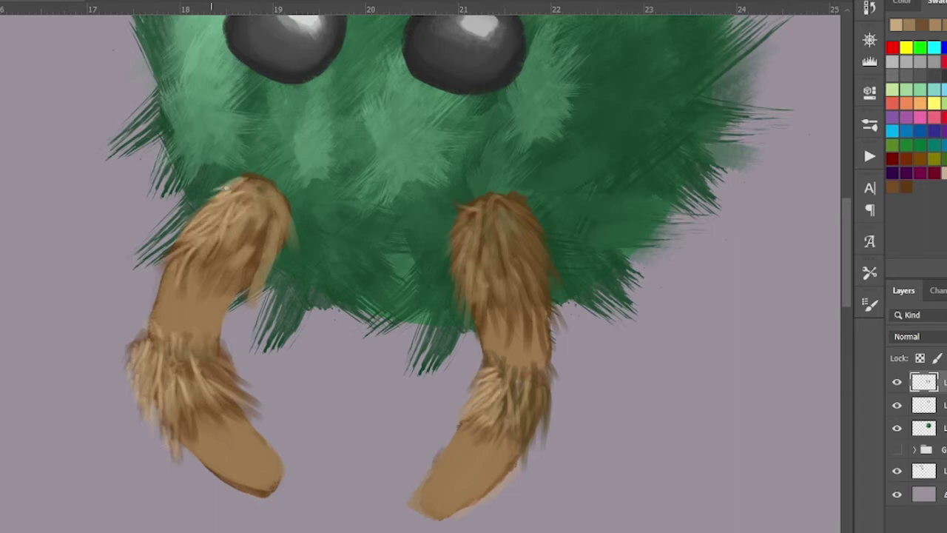
mouse_move(463, 207)
mouse_down()
mouse_move(480, 326)
mouse_move(507, 313)
mouse_up()
drag(511, 232, 503, 287)
drag(474, 225, 478, 276)
key(ctrl+0)
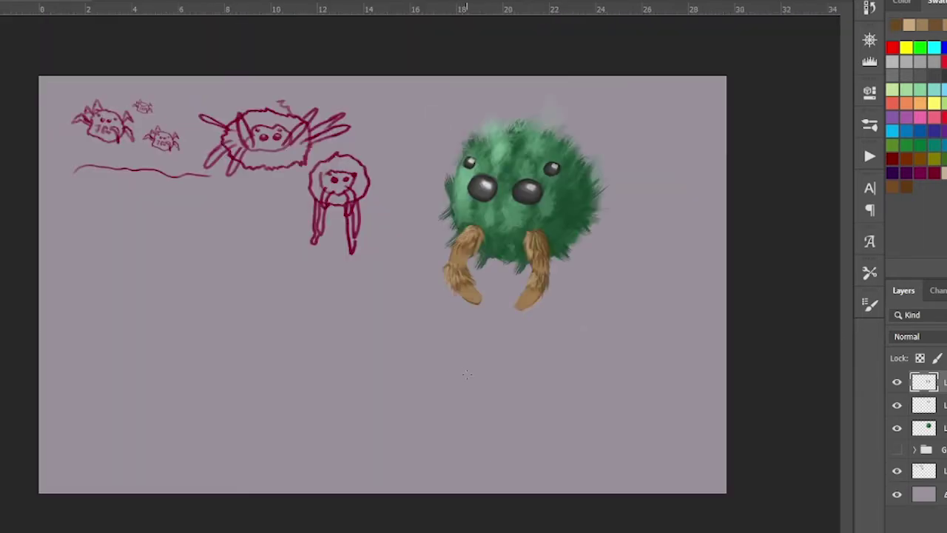
Sample the body green and brush green fur over the big eyes' lower rims
scroll(498, 309, up, 3)
key(alt+bracketleft)
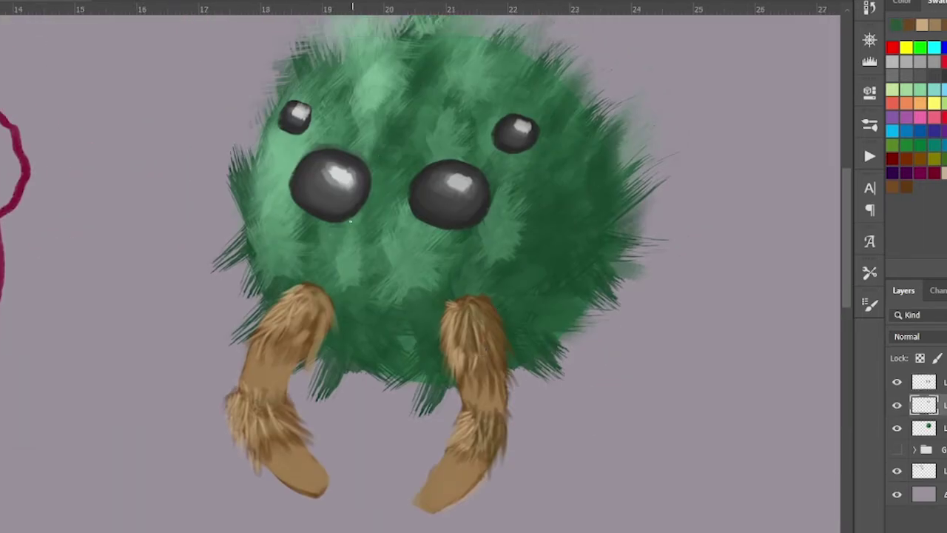
alt+click(493, 213)
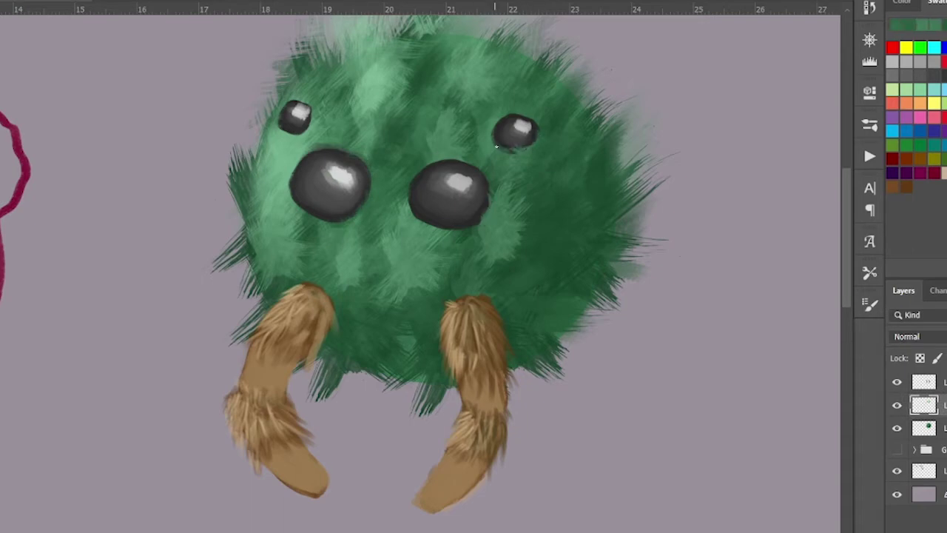
scroll(504, 193, down, 3)
scroll(364, 253, up, 5)
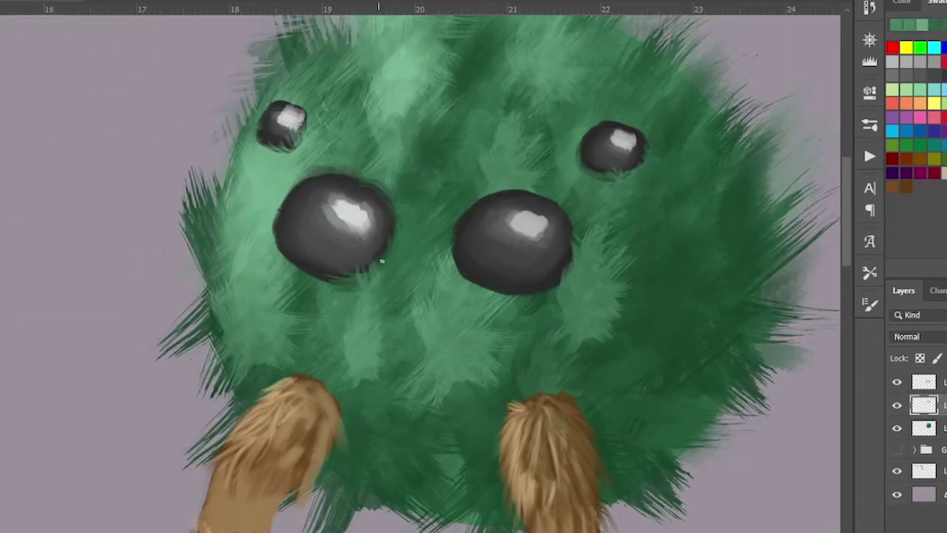
scroll(376, 244, up, 2)
mouse_move(362, 307)
mouse_down()
mouse_move(470, 338)
mouse_move(494, 299)
mouse_up()
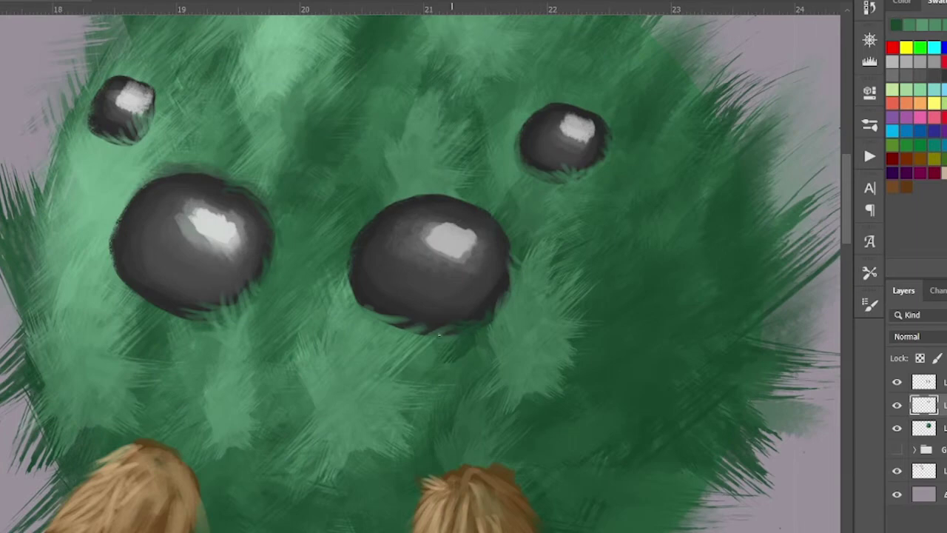
drag(364, 314, 355, 292)
key(ctrl+0)
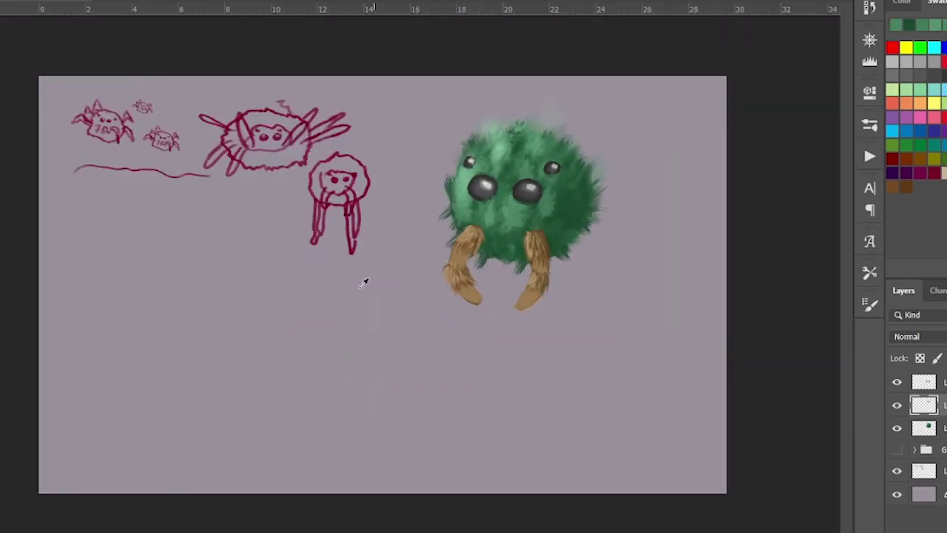
Flip the canvas horizontally, merge the top layer down, and add a small dark green body mark
key(h)
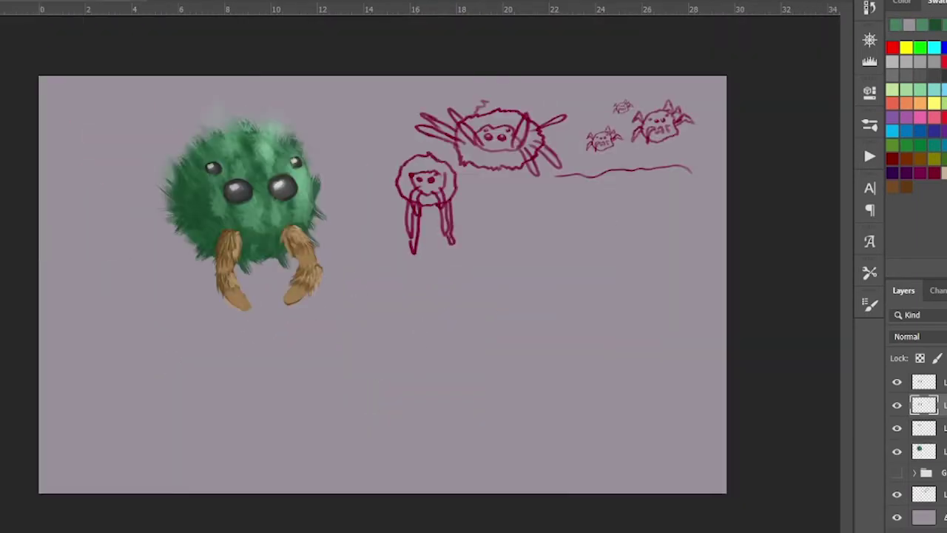
scroll(288, 190, up, 3)
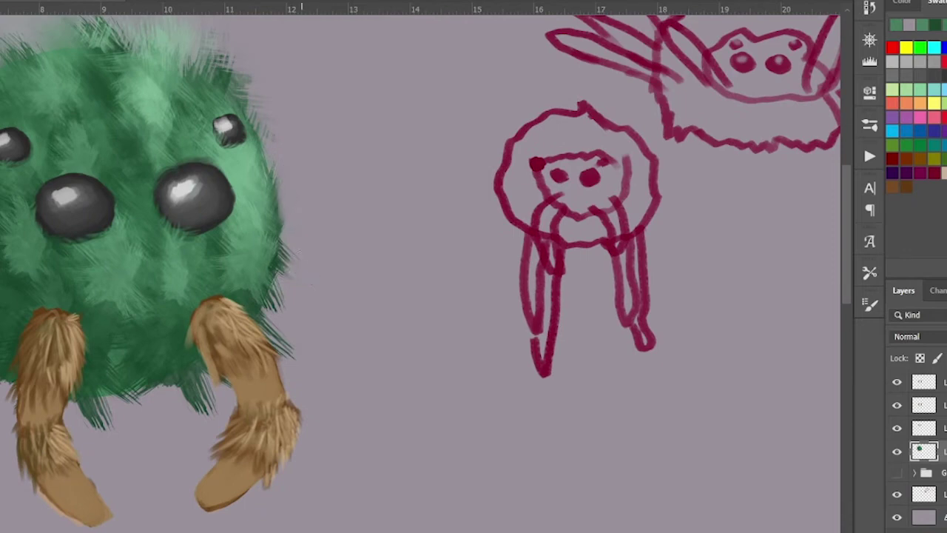
key(ctrl+e)
click(924, 405)
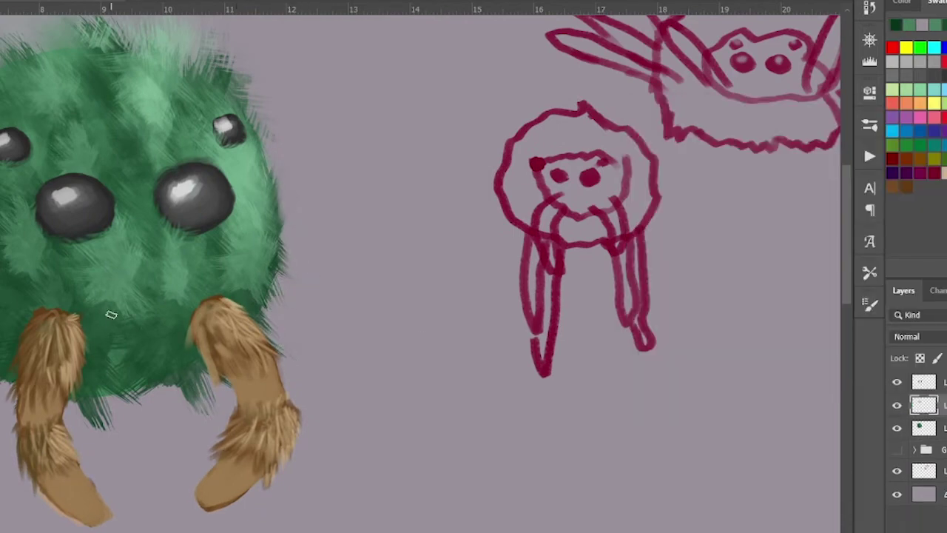
drag(169, 313, 169, 298)
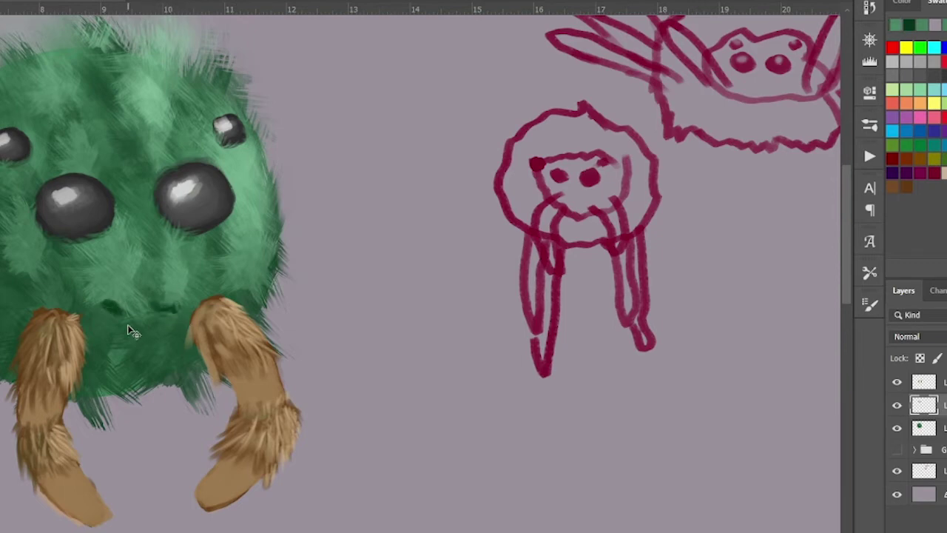
Round off both brown leg tips and give them fine furry hair strokes
drag(128, 330, 235, 236)
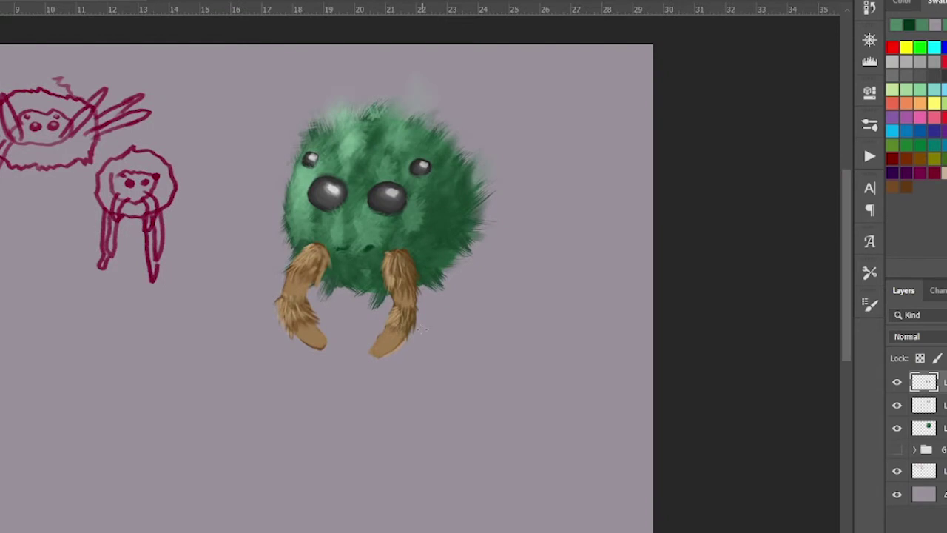
drag(345, 328, 345, 308)
drag(666, 319, 569, 348)
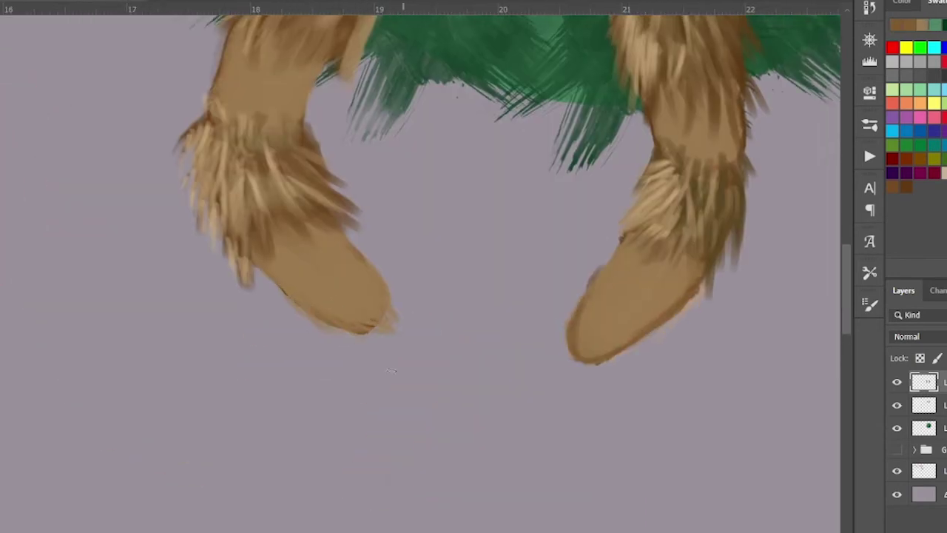
drag(666, 326, 581, 363)
drag(384, 296, 359, 322)
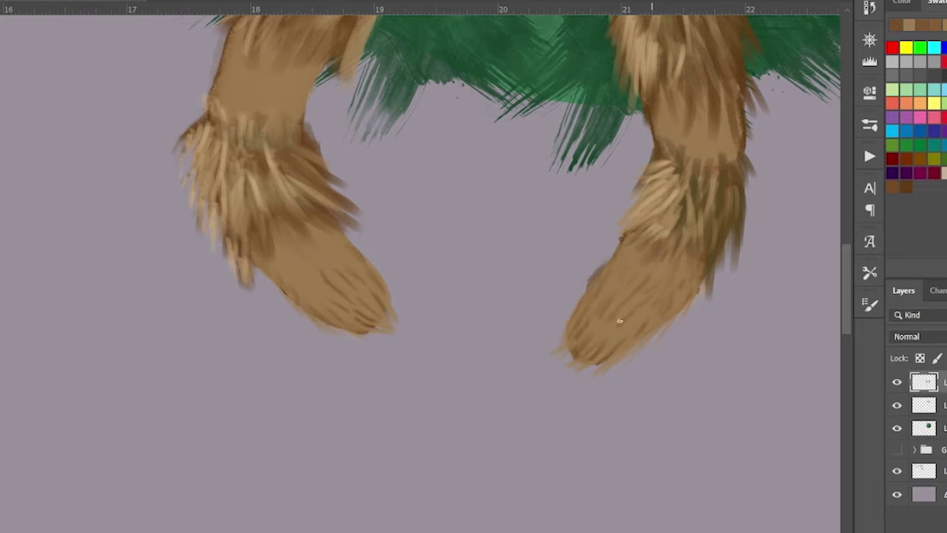
key(ctrl+0)
click(897, 428)
On a new layer, paint long dark-brown legs below the creature, including a curved left hook
key(ctrl+shift+alt+n)
drag(550, 253, 541, 437)
drag(546, 293, 533, 438)
mouse_move(478, 260)
mouse_down()
mouse_move(481, 457)
mouse_move(474, 455)
mouse_move(463, 340)
mouse_up()
drag(474, 307, 470, 399)
drag(533, 266, 520, 398)
drag(453, 263, 446, 345)
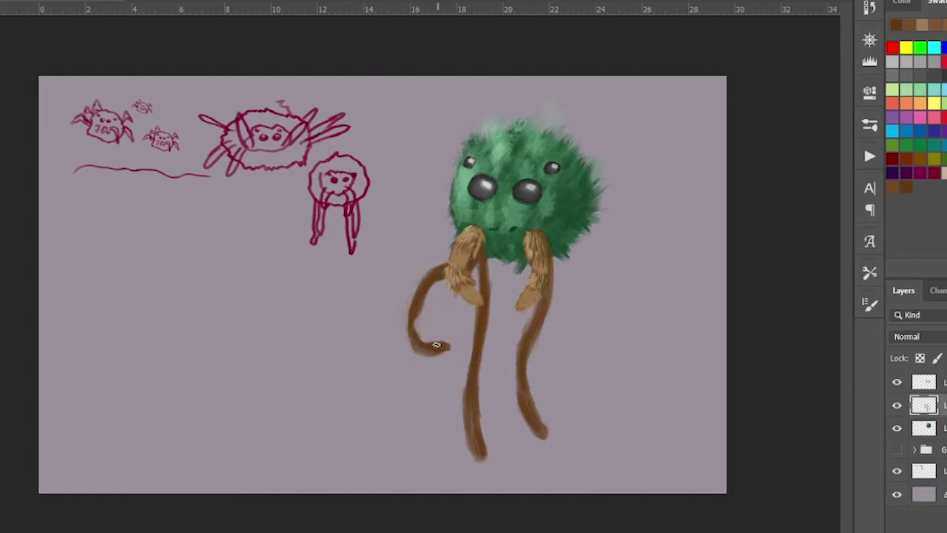
Add an S-shaped curling right leg, right-side legs and a looping left leg, then bend legs into rounded feet
mouse_move(584, 216)
mouse_down()
mouse_move(644, 169)
mouse_move(626, 159)
mouse_up()
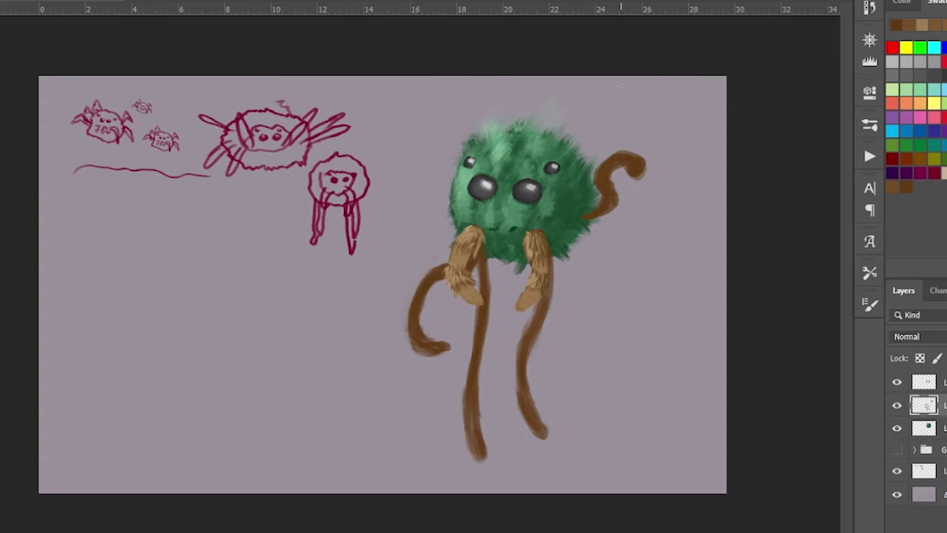
drag(567, 247, 566, 396)
mouse_move(588, 337)
mouse_down()
mouse_move(564, 396)
mouse_move(577, 244)
mouse_up()
mouse_move(452, 178)
mouse_down()
mouse_move(448, 305)
mouse_move(422, 200)
mouse_move(459, 196)
mouse_up()
drag(478, 374, 433, 437)
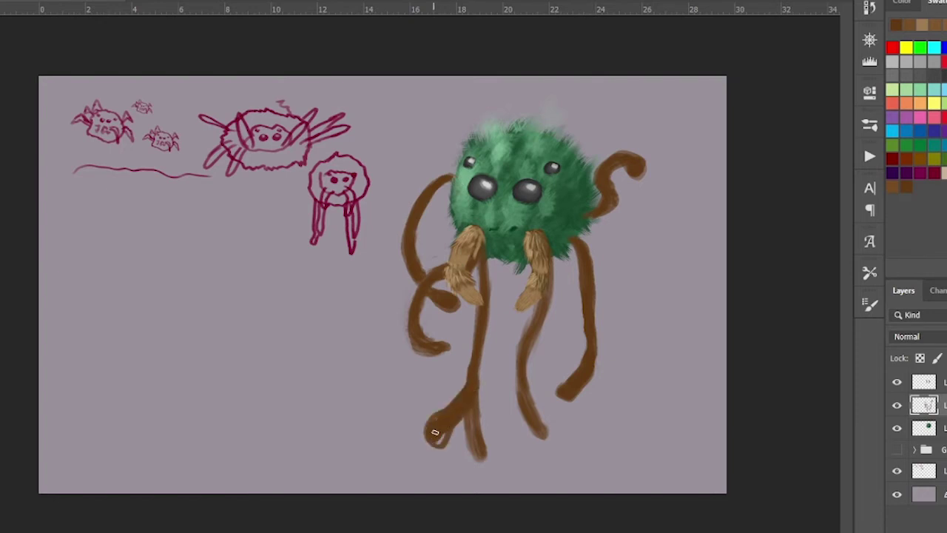
drag(478, 399, 477, 455)
mouse_move(487, 259)
mouse_down()
mouse_move(470, 366)
mouse_move(485, 403)
mouse_move(549, 438)
mouse_up()
drag(452, 348, 414, 344)
Make a merged copy of the long-legged creature, shrunk and moved to the left
key(ctrl+alt+shift+e)
drag(518, 244, 215, 244)
key(ctrl+t)
drag(340, 444, 148, 318)
Clear the big creature's long legs and paint a long curved right leg ending in a thick foot
key(Delete)
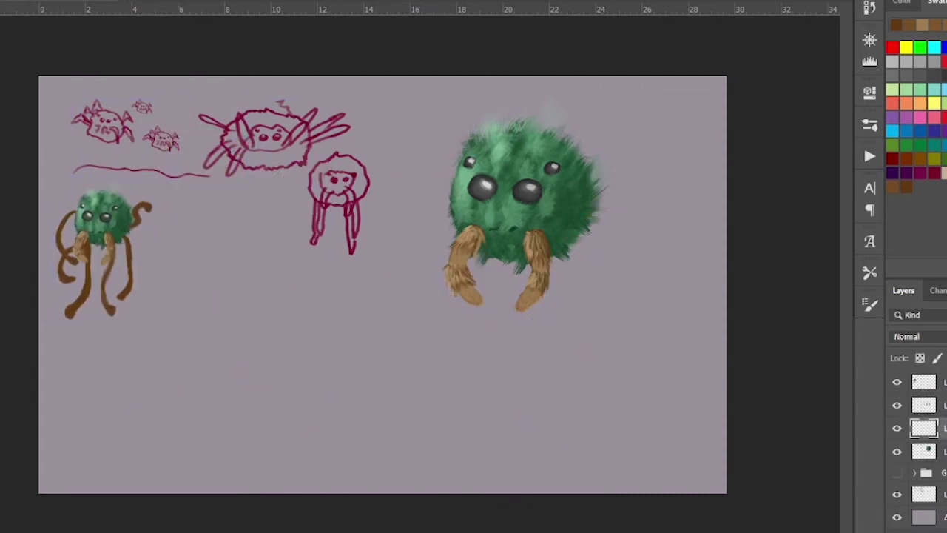
drag(562, 256, 539, 392)
drag(581, 318, 470, 444)
drag(540, 392, 473, 436)
Paint the left twig leg down to a foot with fine strands, and pick a darker brown
drag(473, 300, 472, 396)
drag(464, 354, 457, 422)
mouse_move(470, 325)
mouse_down()
mouse_move(477, 388)
mouse_move(458, 373)
mouse_up()
drag(562, 314, 588, 348)
click(897, 25)
key(Return)
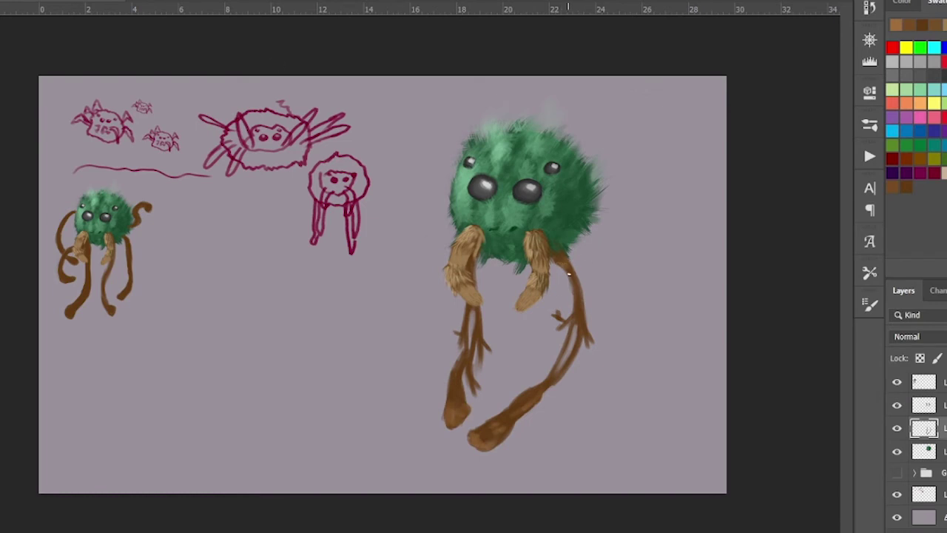
drag(477, 330, 458, 385)
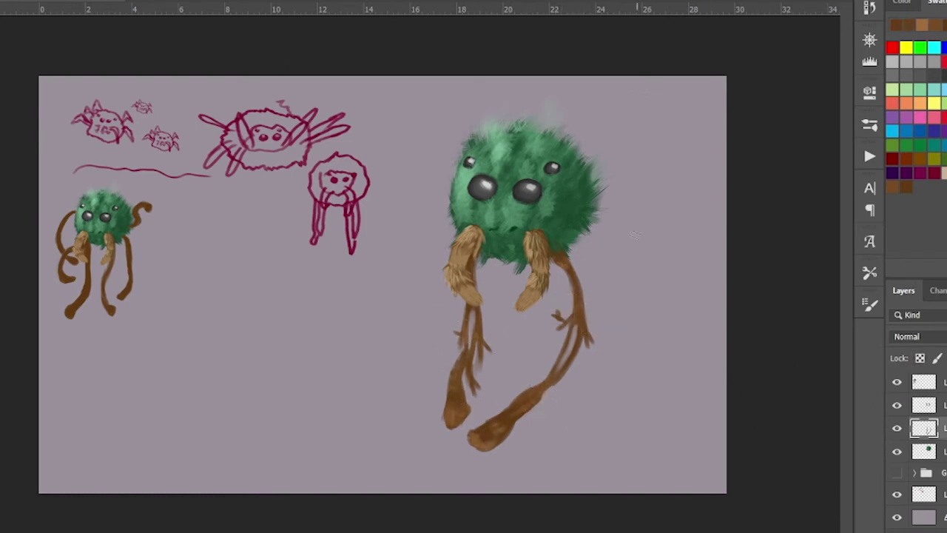
key(ctrl+shift+alt+n)
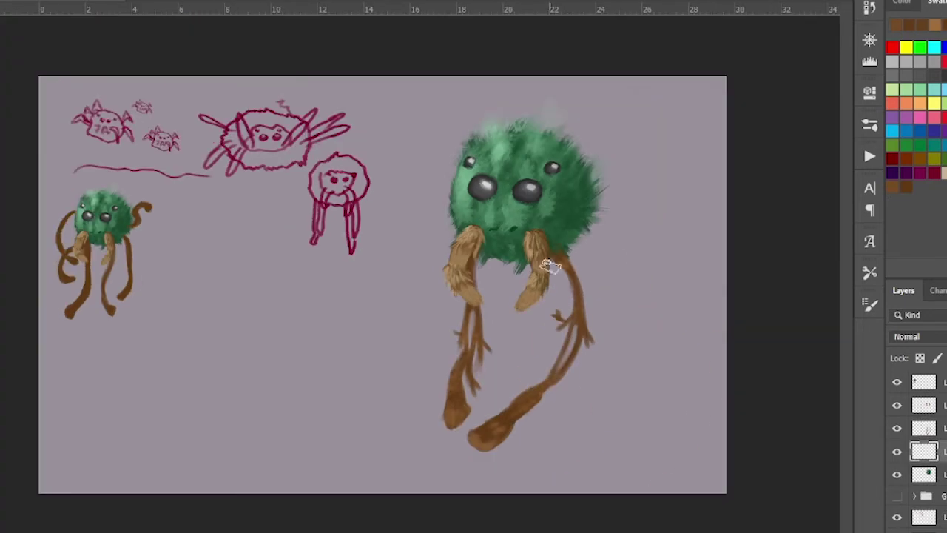
Paint light-brown back legs on the right and left of the creature
mouse_move(558, 268)
mouse_down()
mouse_move(544, 425)
mouse_move(530, 309)
mouse_up()
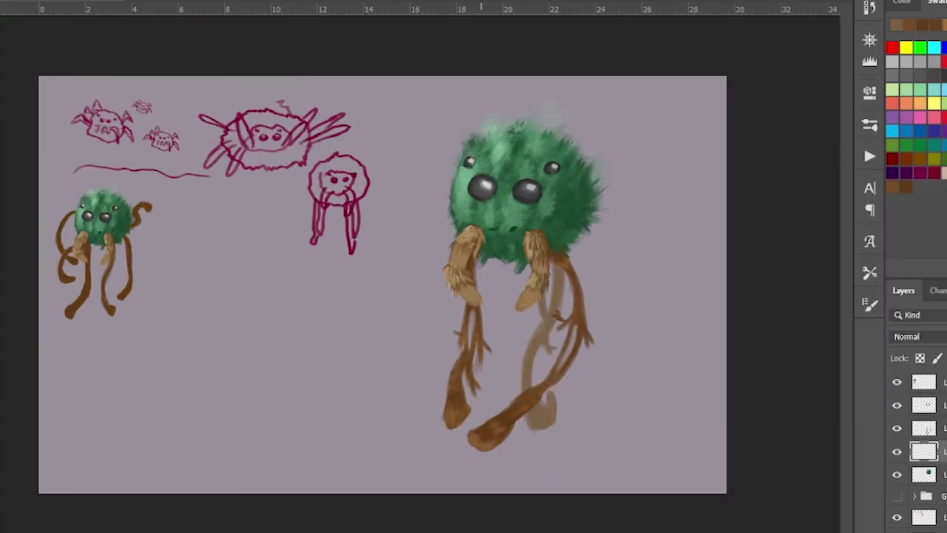
drag(482, 270, 438, 396)
drag(441, 392, 480, 270)
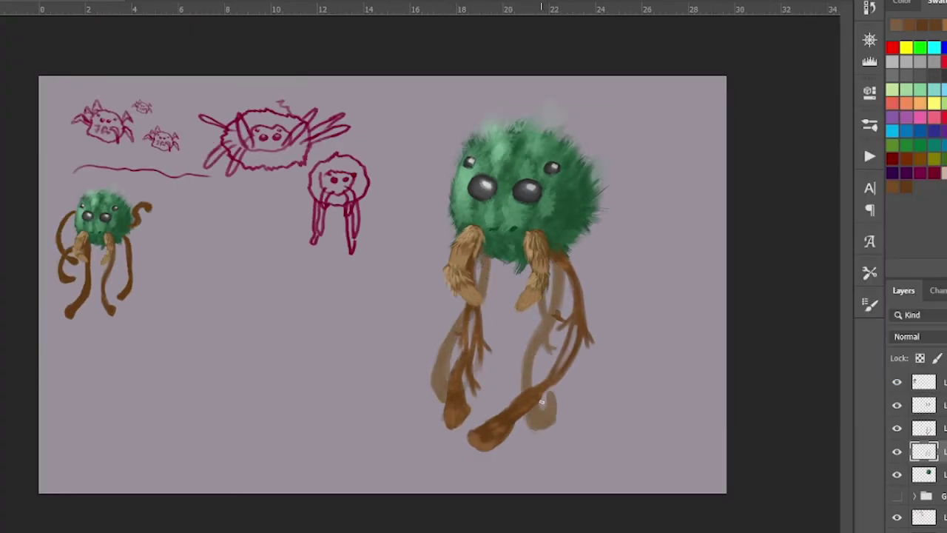
key(Return)
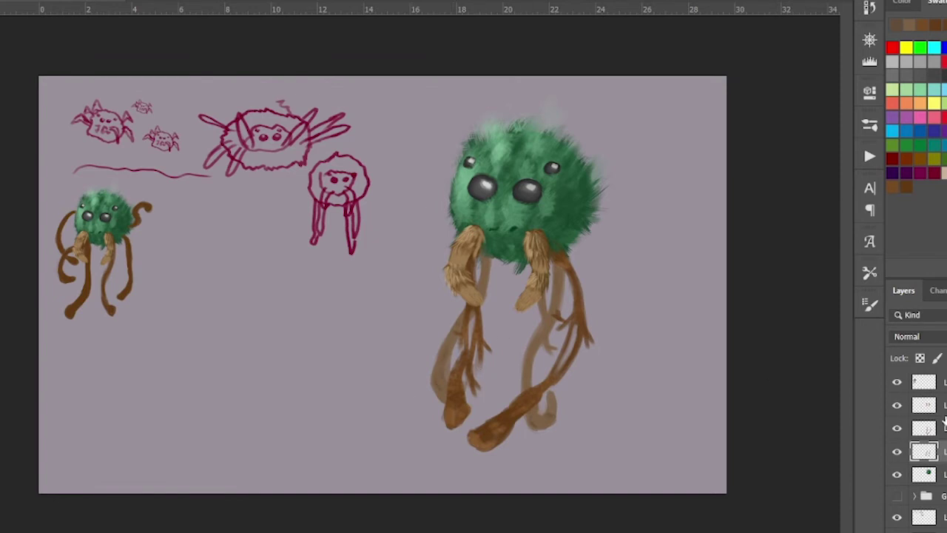
On another new layer, paint tan root strands right of the legs
key(ctrl+shift+n)
key(Return)
drag(617, 256, 614, 211)
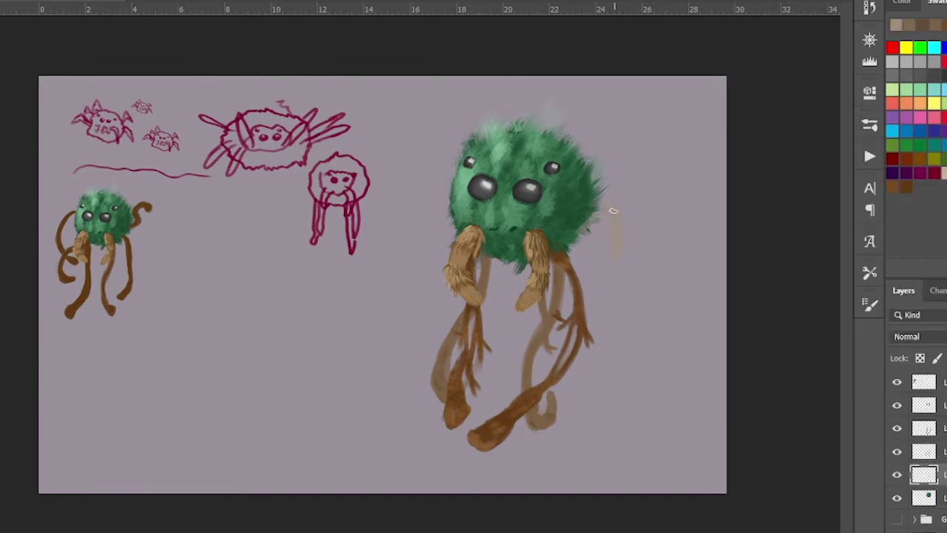
mouse_move(612, 255)
mouse_down()
mouse_move(592, 225)
mouse_move(604, 338)
mouse_up()
key(ctrl+z)
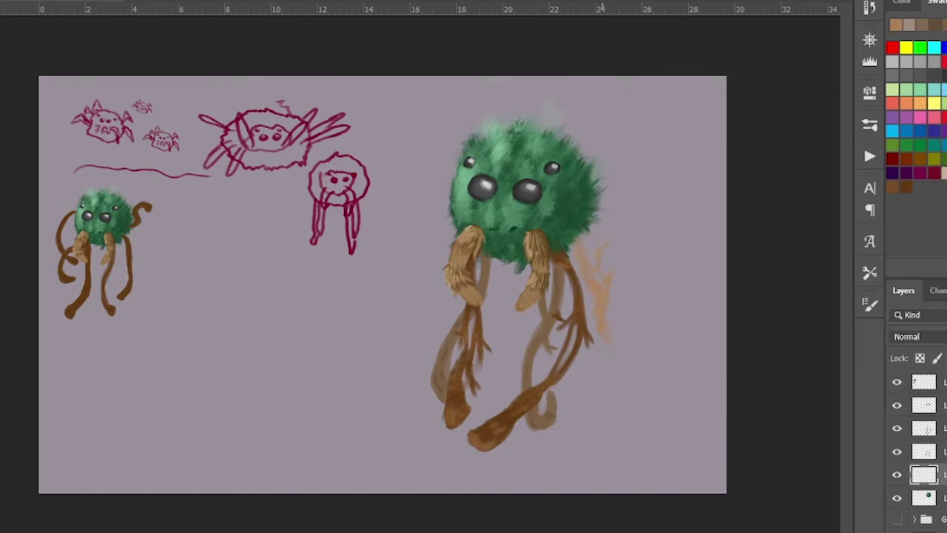
drag(592, 296, 622, 337)
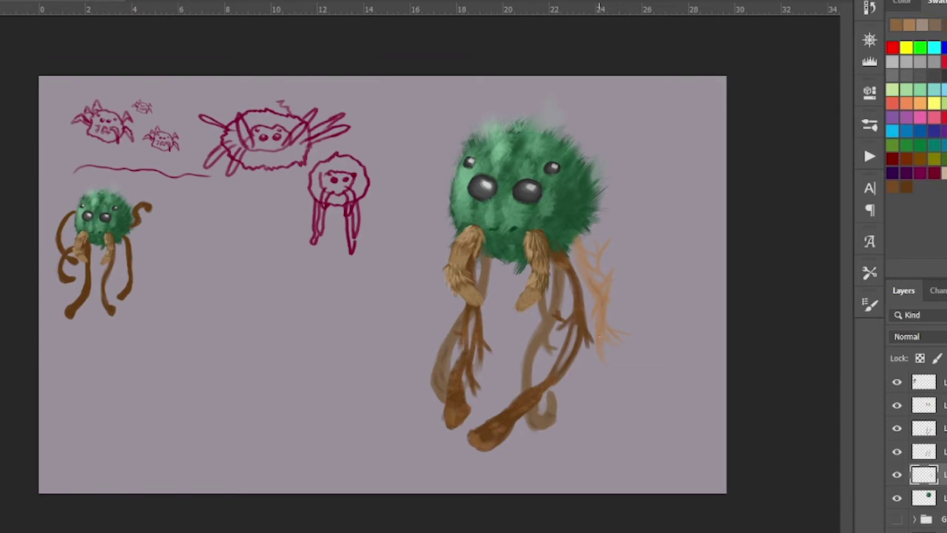
Lower the tan strands' saturation with Hue/Saturation and place a creature copy at lower left
key(ctrl+u)
drag(795, 245, 780, 245)
key(Return)
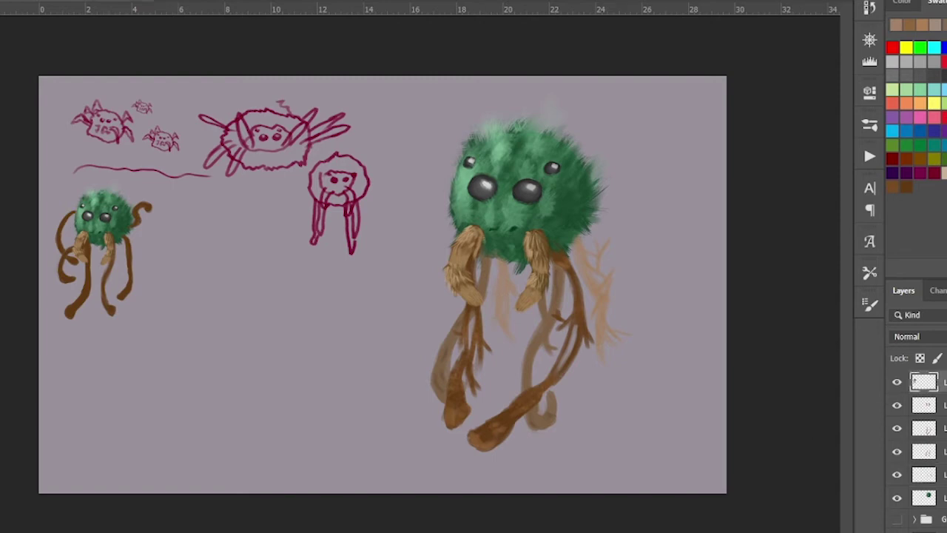
drag(535, 194, 301, 194)
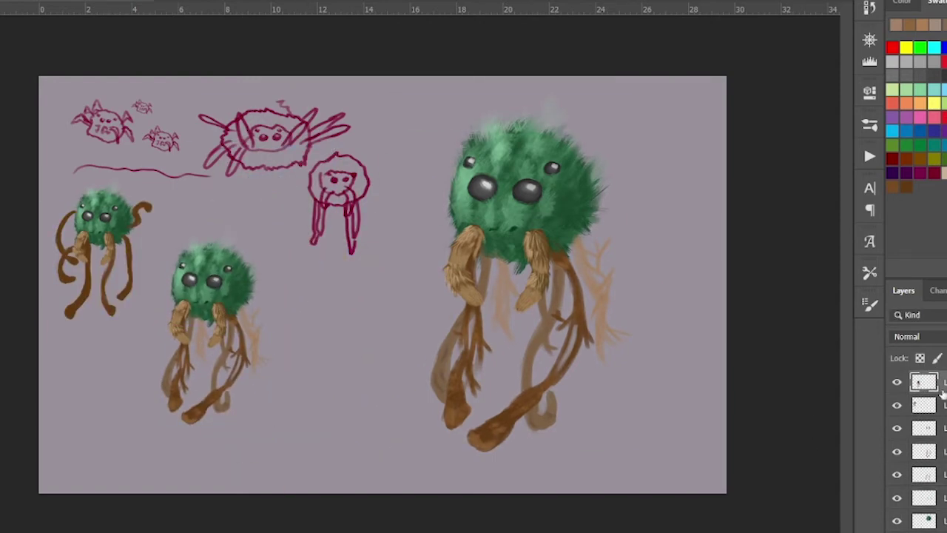
Try raised legs on a new layer, discard that layer, and open the creature's layer group
key(ctrl+shift+alt+n)
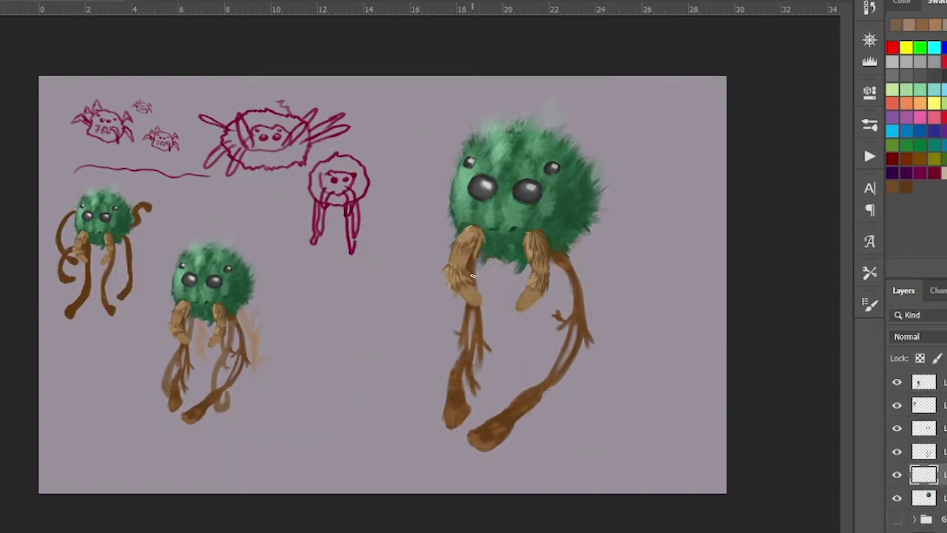
mouse_move(563, 248)
mouse_down()
mouse_move(601, 222)
mouse_move(620, 285)
mouse_move(597, 219)
mouse_move(607, 221)
mouse_move(621, 251)
mouse_move(614, 287)
mouse_up()
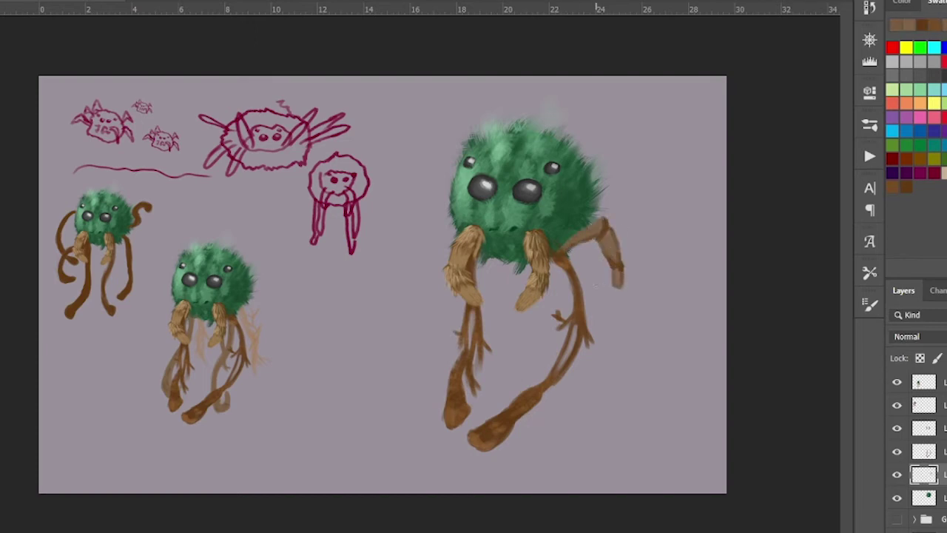
drag(444, 211, 433, 255)
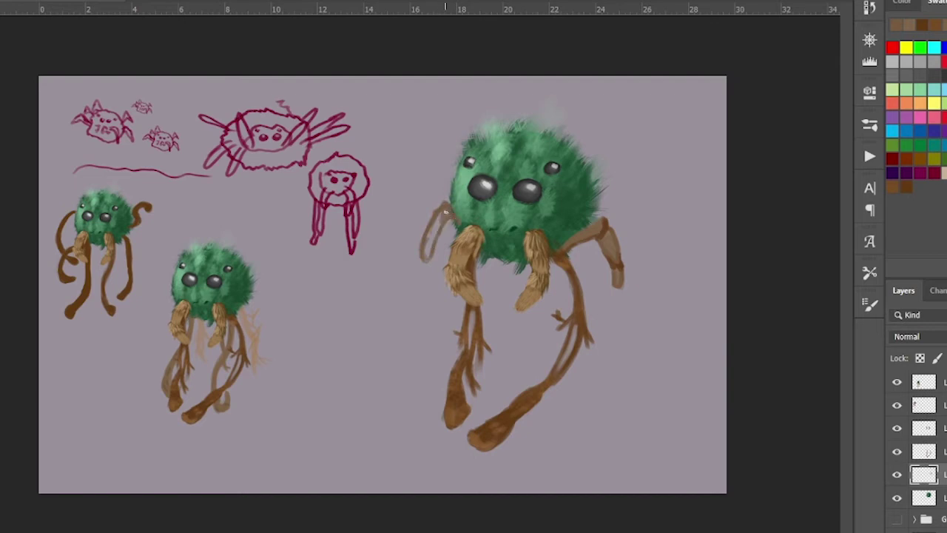
key(Delete)
click(907, 495)
Shrink the creature toward the upper right and paint long pale branching root legs below it
key(ctrl+t)
drag(433, 451, 519, 285)
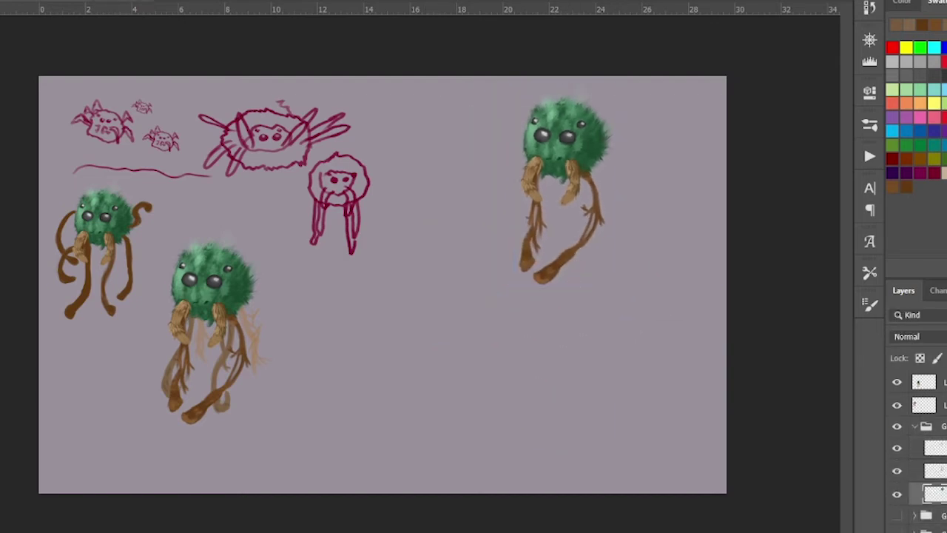
key(Return)
drag(588, 194, 581, 403)
drag(614, 219, 585, 299)
drag(603, 241, 555, 370)
drag(636, 326, 619, 369)
mouse_move(613, 305)
mouse_down()
mouse_move(597, 342)
mouse_move(537, 411)
mouse_move(610, 438)
mouse_up()
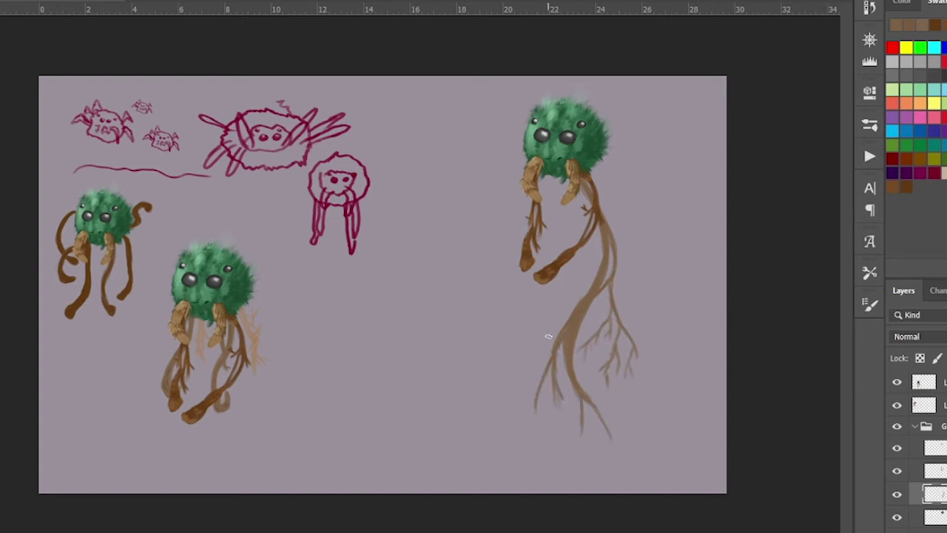
Paint a long pale left leg with darker branching twigs
drag(522, 194, 492, 392)
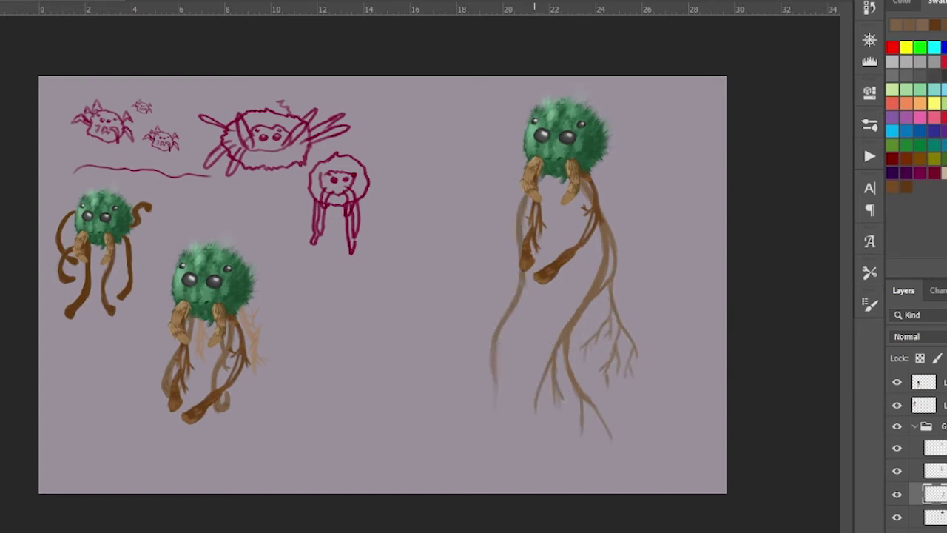
mouse_move(498, 344)
mouse_down()
mouse_move(500, 407)
mouse_move(468, 403)
mouse_up()
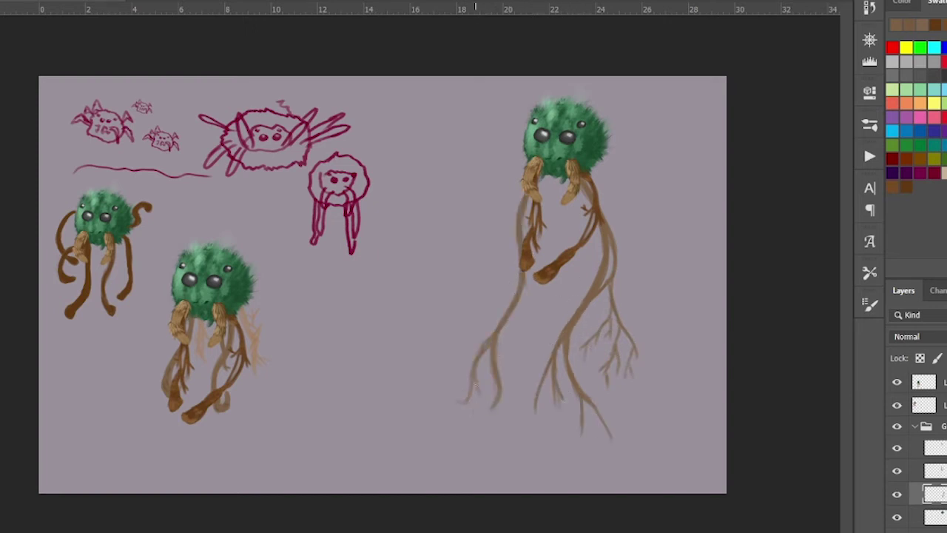
mouse_move(511, 296)
mouse_down()
mouse_move(455, 319)
mouse_move(448, 355)
mouse_up()
mouse_move(515, 216)
mouse_down()
mouse_move(488, 280)
mouse_move(452, 271)
mouse_up()
drag(495, 278, 475, 299)
Paint a branching leg on the right side and add branches to the upper-left leg
drag(597, 171, 645, 283)
mouse_move(656, 235)
mouse_down()
mouse_move(630, 296)
mouse_move(694, 214)
mouse_up()
drag(692, 259, 656, 323)
mouse_move(518, 172)
mouse_down()
mouse_move(460, 261)
mouse_move(489, 252)
mouse_up()
drag(934, 447, 931, 415)
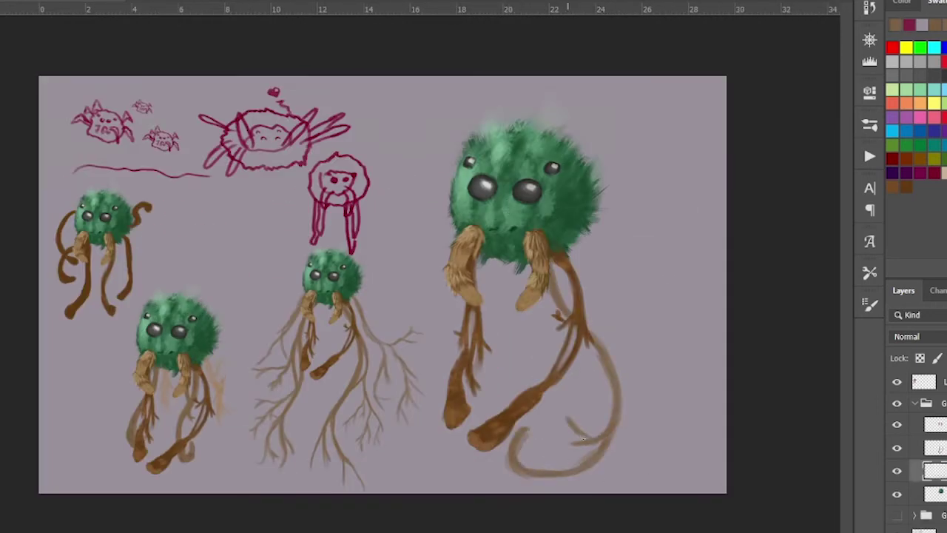
Paint long light-brown tendrils to the right and short crossing tendrils below the head
drag(554, 292, 544, 423)
drag(581, 229, 567, 311)
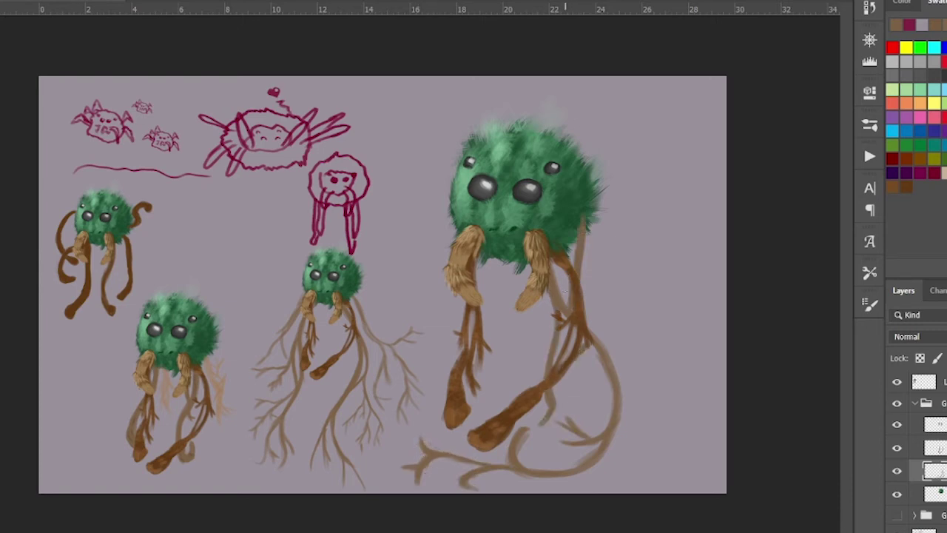
drag(487, 264, 541, 353)
drag(492, 290, 483, 337)
drag(428, 285, 489, 345)
key(ctrl+z)
key(ctrl+z)
drag(490, 261, 518, 333)
drag(466, 300, 443, 344)
Shift the big creature right and up, then paint thin branching tendrils to its left
drag(457, 396, 536, 370)
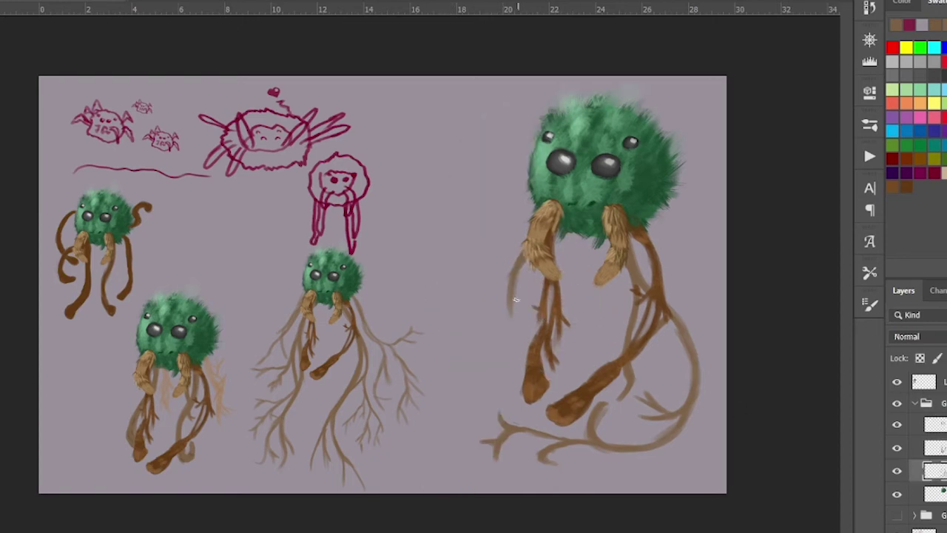
drag(518, 281, 477, 422)
drag(509, 303, 430, 362)
drag(489, 349, 438, 413)
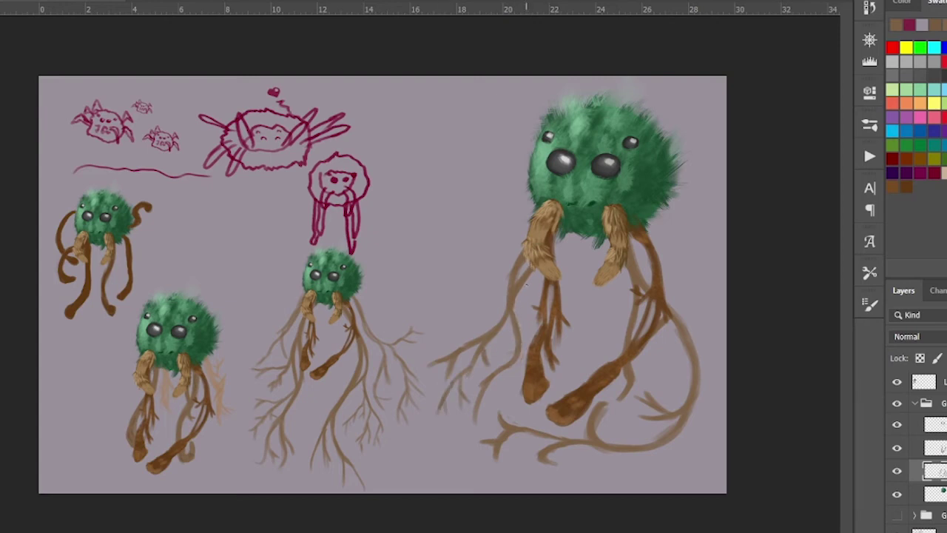
Add more thin twig branches on the tendrils and switch to white on the upper layer
drag(521, 355, 447, 459)
drag(700, 418, 722, 344)
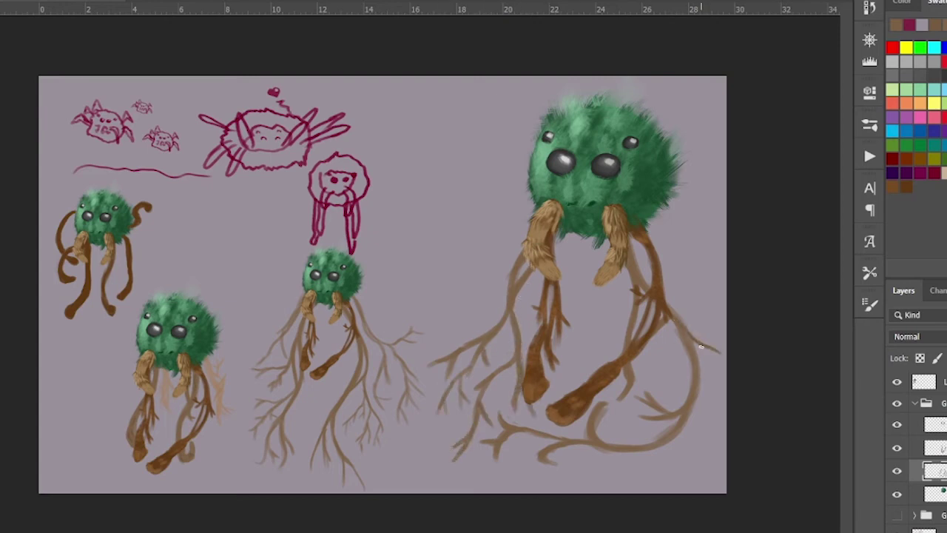
key(alt+bracketleft)
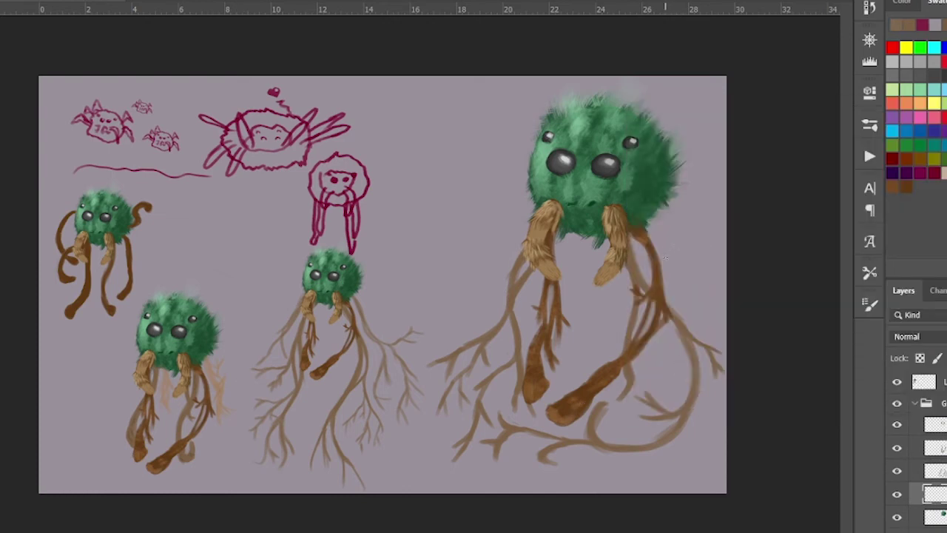
key(alt+bracketright)
key(alt+bracketright)
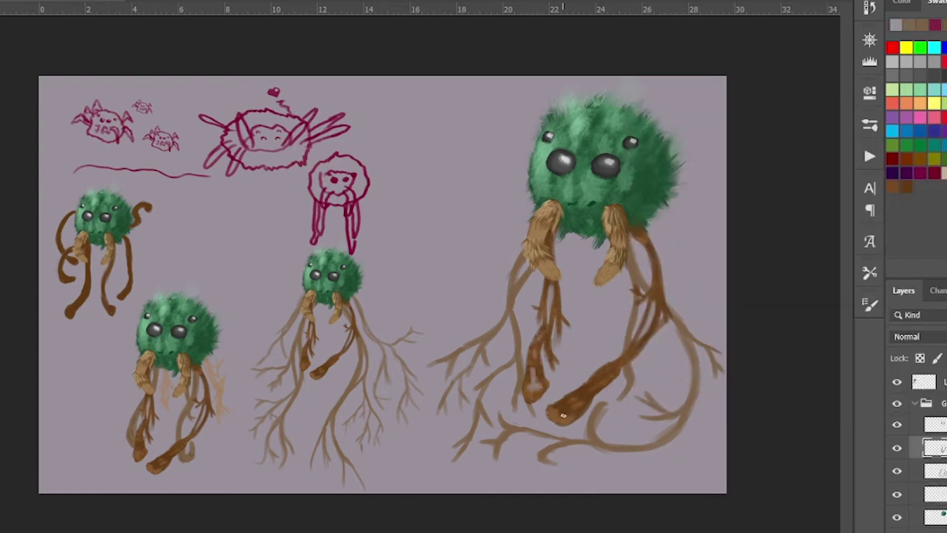
key(x)
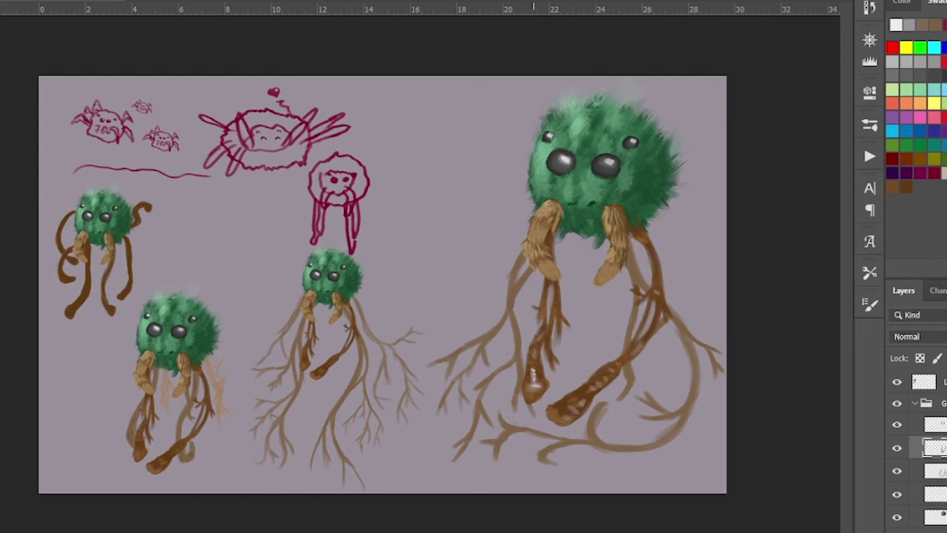
Paint white highlights along the big creature's legs and a curled brown tendril beside its head
drag(527, 385, 537, 361)
drag(570, 416, 590, 396)
drag(599, 389, 618, 364)
key(x)
click(555, 419)
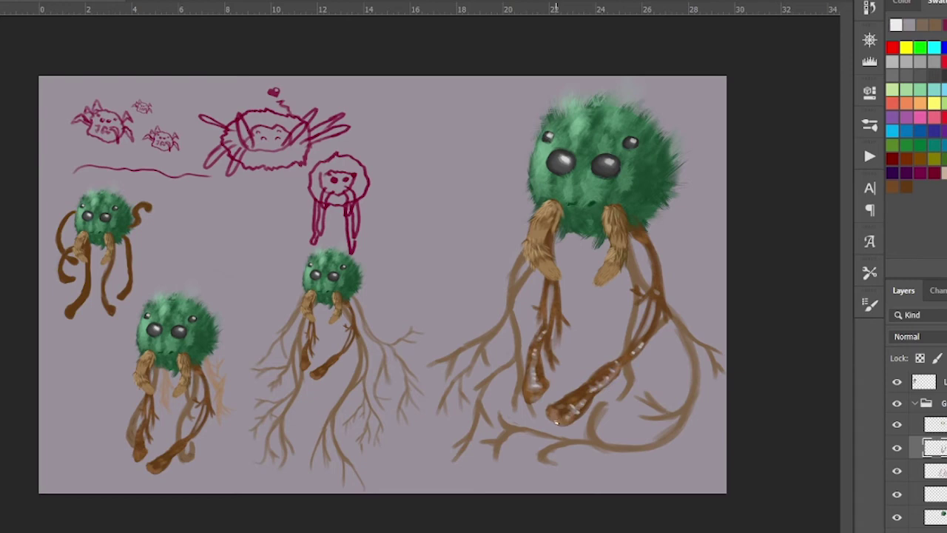
key(alt+bracketleft)
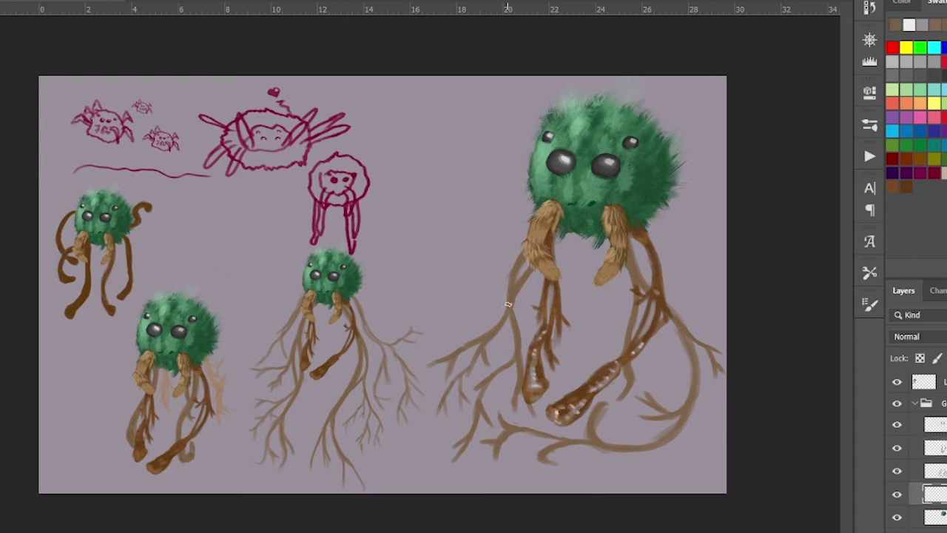
key(Return)
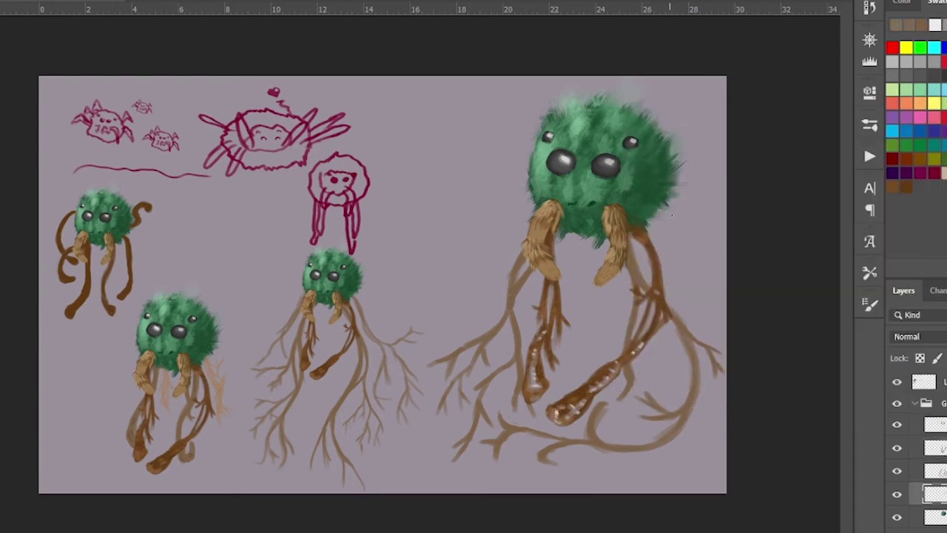
drag(662, 203, 677, 221)
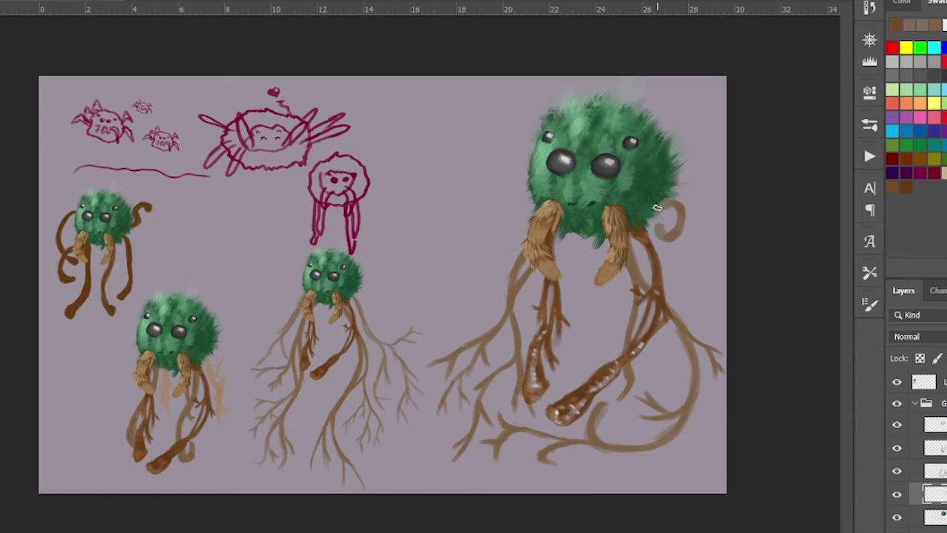
Place a smaller creature copy mid-canvas and rearrange the small thumbnails
click(923, 428)
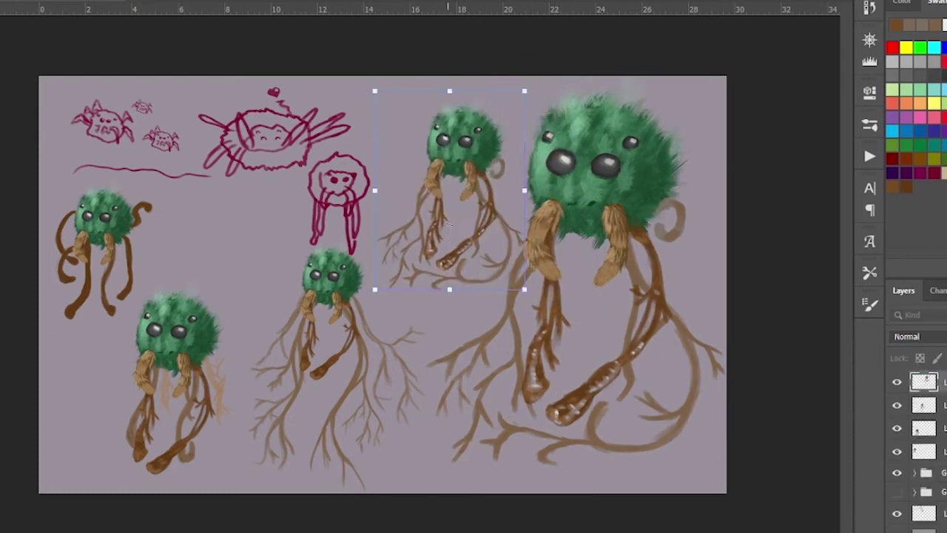
drag(178, 333, 148, 337)
drag(333, 274, 264, 214)
drag(463, 141, 412, 339)
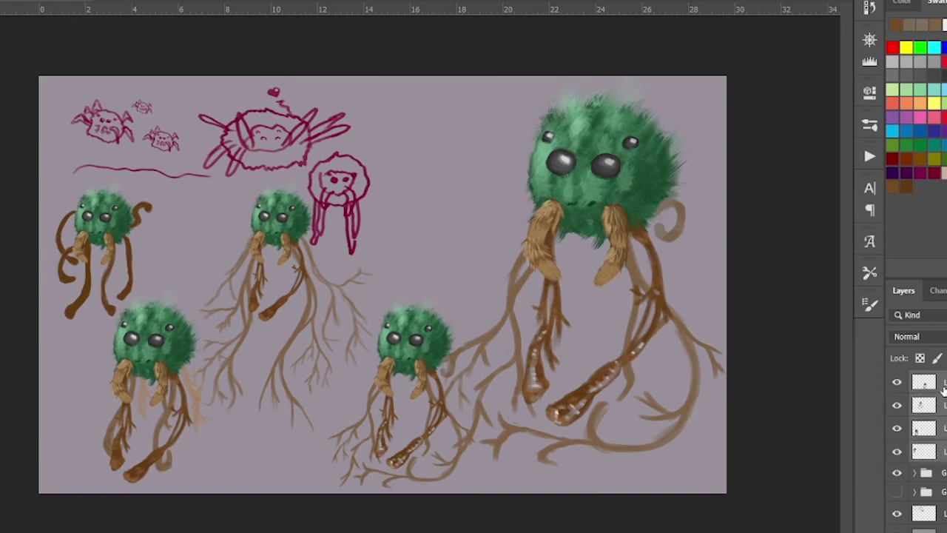
Delete the branching roots layer around the big creature and start sketching a leaf-tipped vine
click(916, 475)
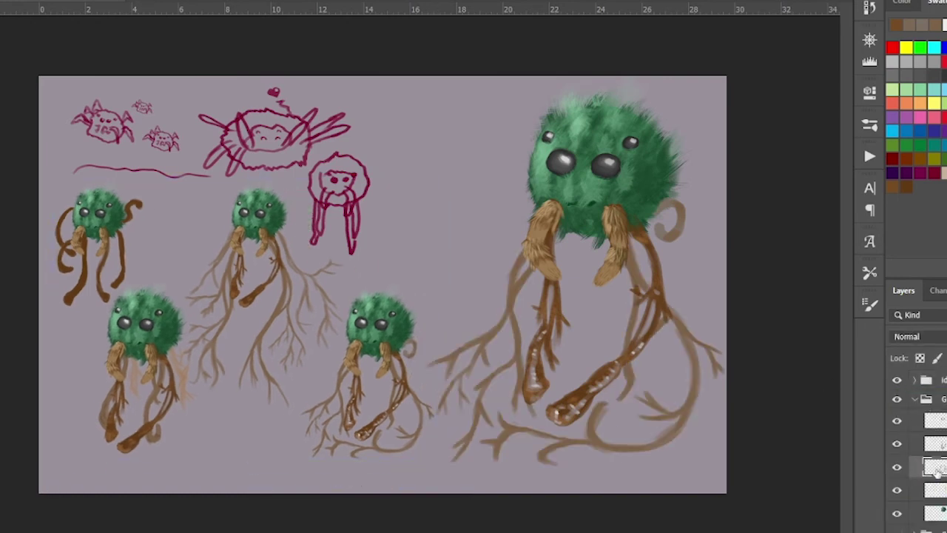
key(Delete)
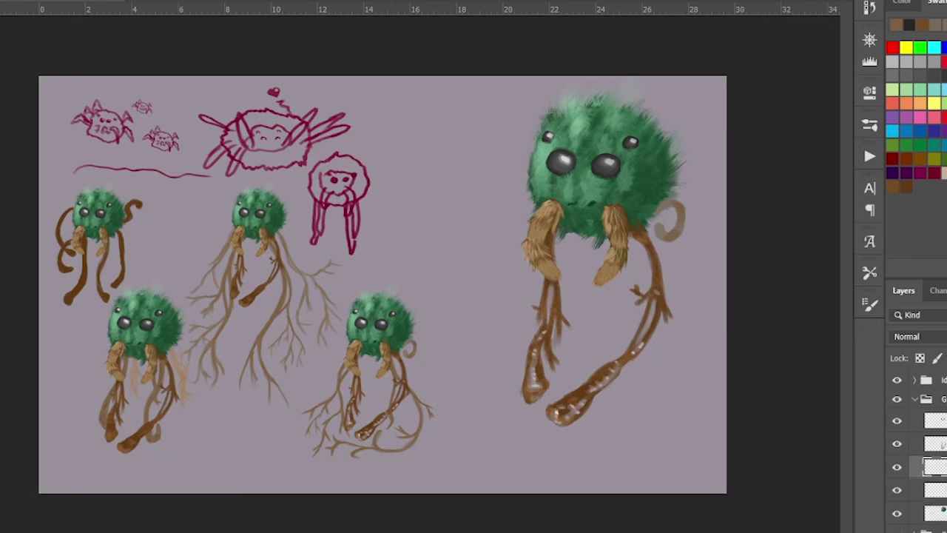
drag(637, 238, 666, 484)
Sketch the leaf-tipped vines, a leaf outline and a branching root curl beside the head
mouse_move(629, 433)
mouse_down()
mouse_move(662, 470)
mouse_move(658, 481)
mouse_up()
drag(576, 230, 563, 357)
mouse_move(521, 396)
mouse_down()
mouse_move(481, 242)
mouse_move(510, 260)
mouse_up()
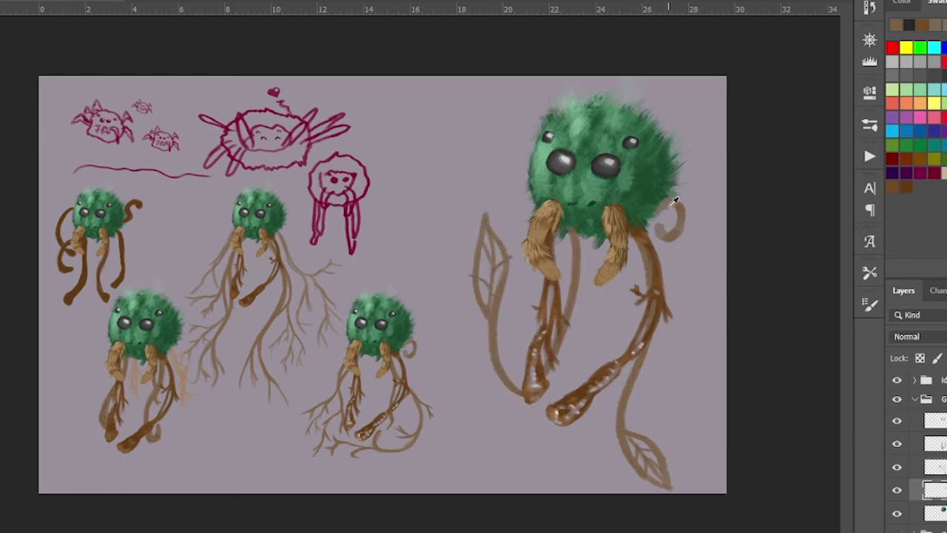
key(alt+bracketleft)
drag(674, 199, 700, 266)
mouse_move(663, 226)
mouse_down()
mouse_move(711, 252)
mouse_move(684, 299)
mouse_up()
drag(695, 255, 719, 231)
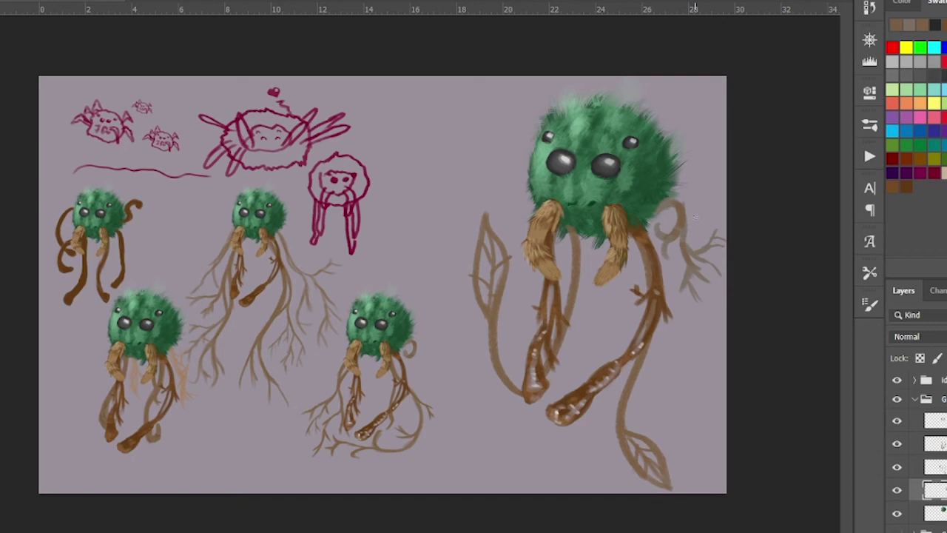
Zoom in to paint small dark dabs above both eyes, then fit the painting in view
scroll(633, 92, up, 3)
scroll(530, 162, up, 2)
drag(487, 167, 505, 171)
drag(597, 189, 613, 193)
click(492, 170)
click(601, 192)
key(ctrl+0)
On the roots layer, paint thin twiggy roots under the left leg and along the leaf stem
click(897, 467)
click(897, 467)
click(936, 467)
drag(560, 235, 581, 394)
drag(641, 370, 691, 447)
drag(669, 323, 696, 386)
drag(657, 337, 654, 373)
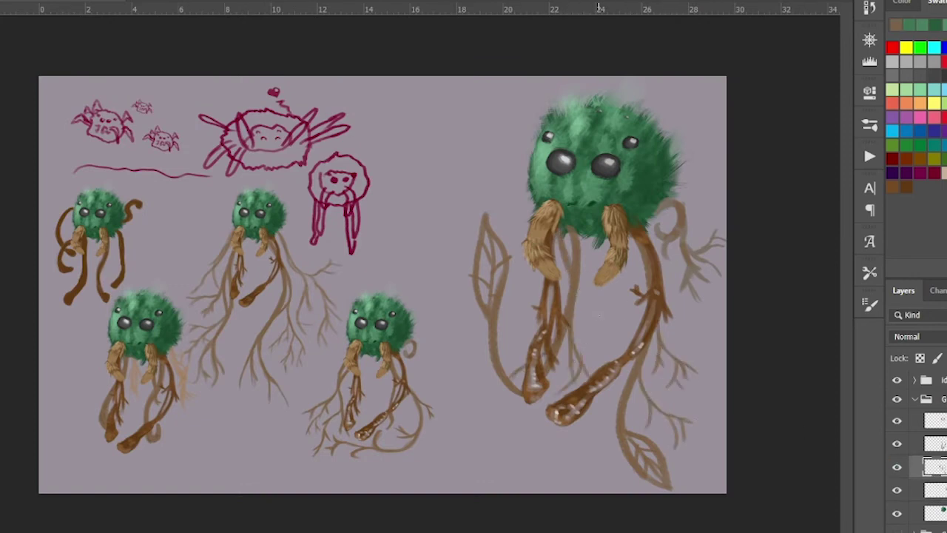
Fill both leaves green and shade them with highlights, veins and a painted stem
drag(488, 222, 490, 311)
drag(625, 437, 659, 473)
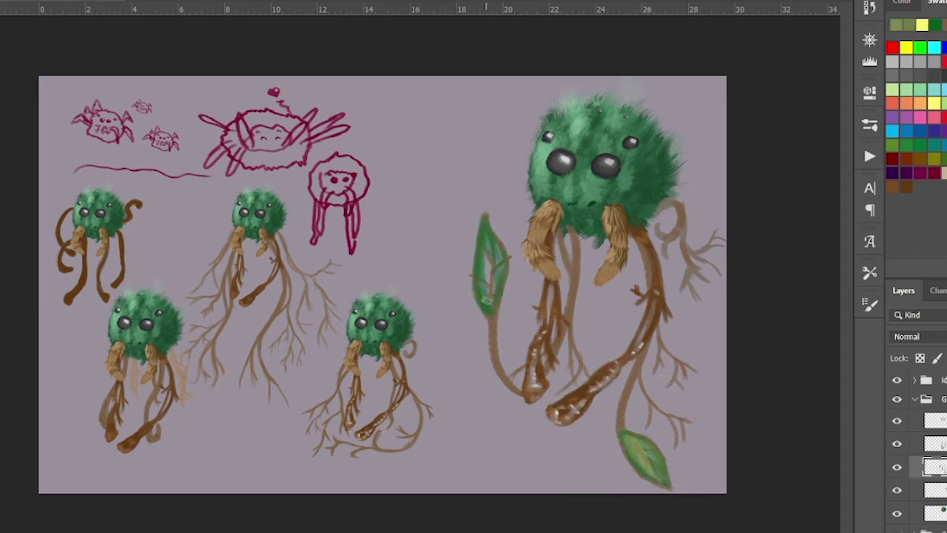
drag(484, 241, 487, 287)
drag(490, 219, 498, 282)
drag(623, 435, 657, 474)
drag(489, 311, 492, 266)
drag(492, 317, 495, 361)
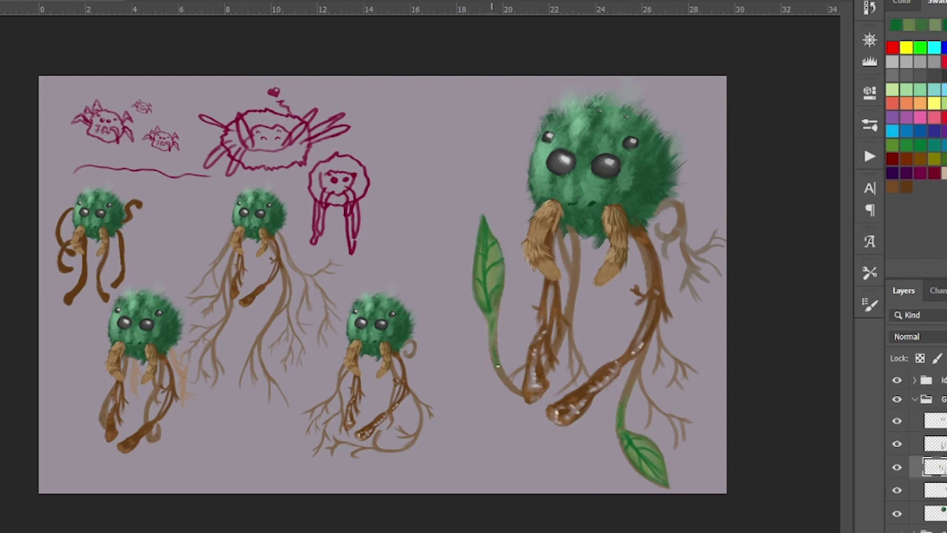
Highlight the lower root on the layer above, then select the area around the left leaf
key(alt+bracketright)
mouse_move(527, 385)
mouse_down()
mouse_move(530, 369)
mouse_move(587, 397)
mouse_move(655, 291)
mouse_up()
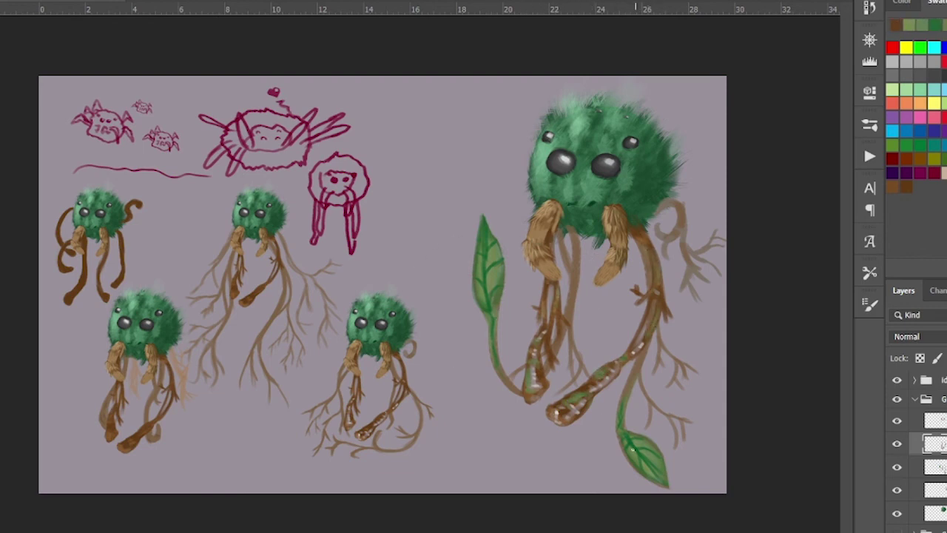
click(918, 467)
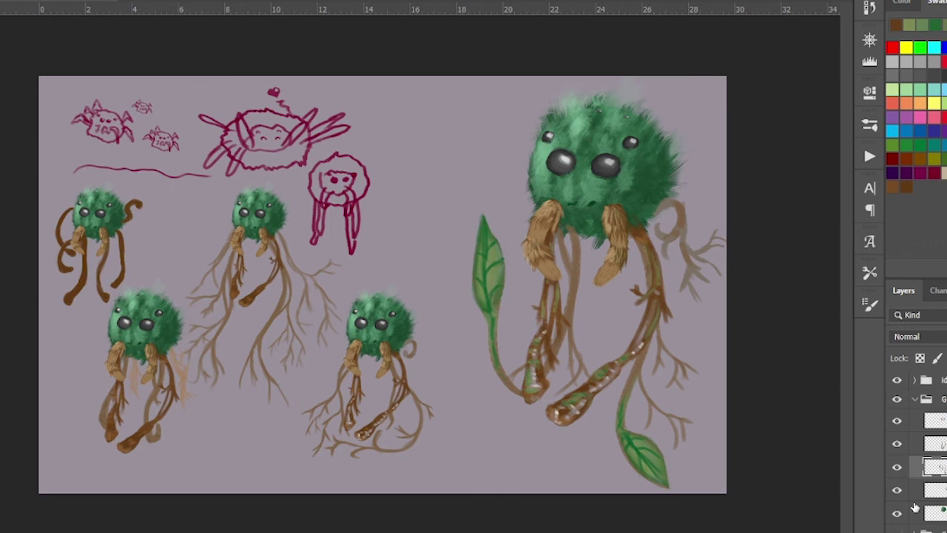
drag(454, 189, 512, 391)
Brighten the left leaf's midtones to 1.30 with Levels, then start a Hue/Saturation adjustment
drag(626, 223, 609, 223)
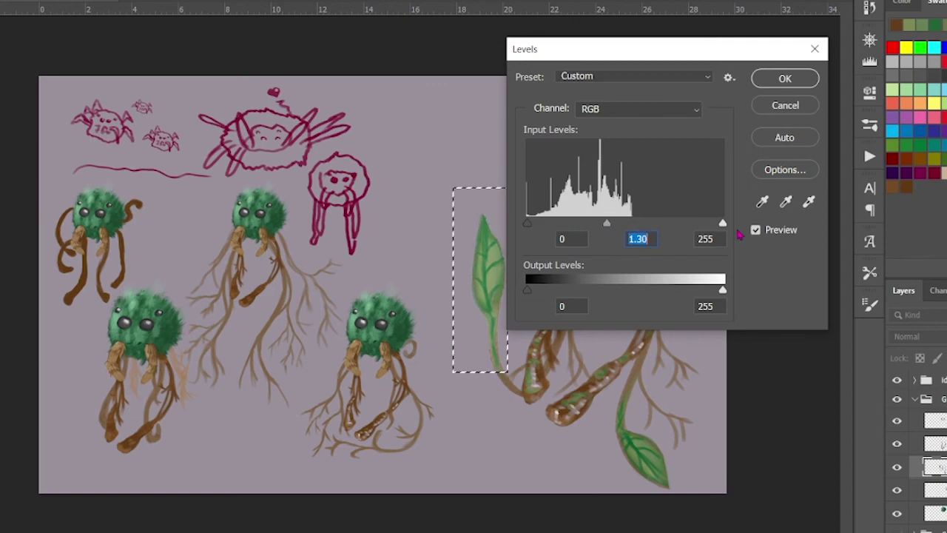
click(786, 77)
key(ctrl+u)
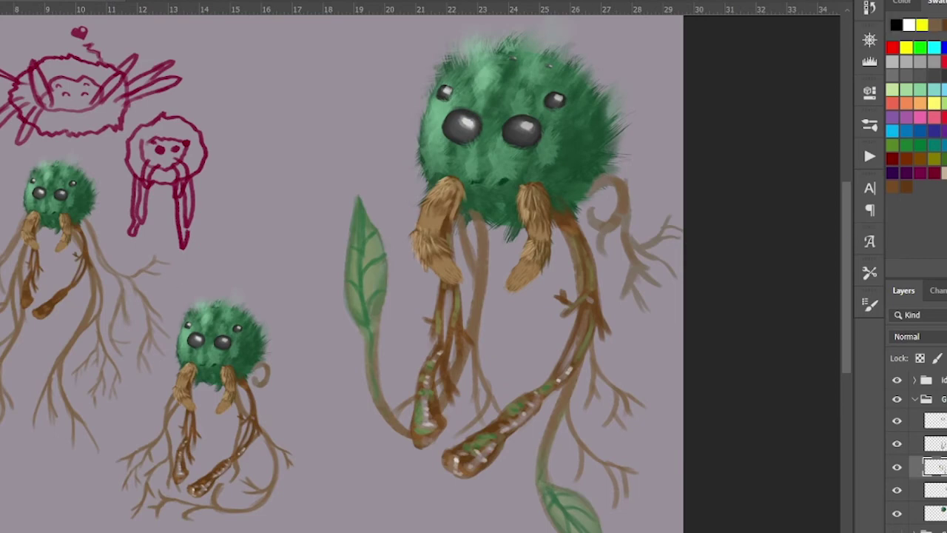
Paint yellow-green highlight strokes up the big leaf and across the bottom leaf
drag(374, 285, 380, 248)
drag(355, 315, 358, 203)
drag(444, 370, 407, 240)
drag(510, 363, 537, 385)
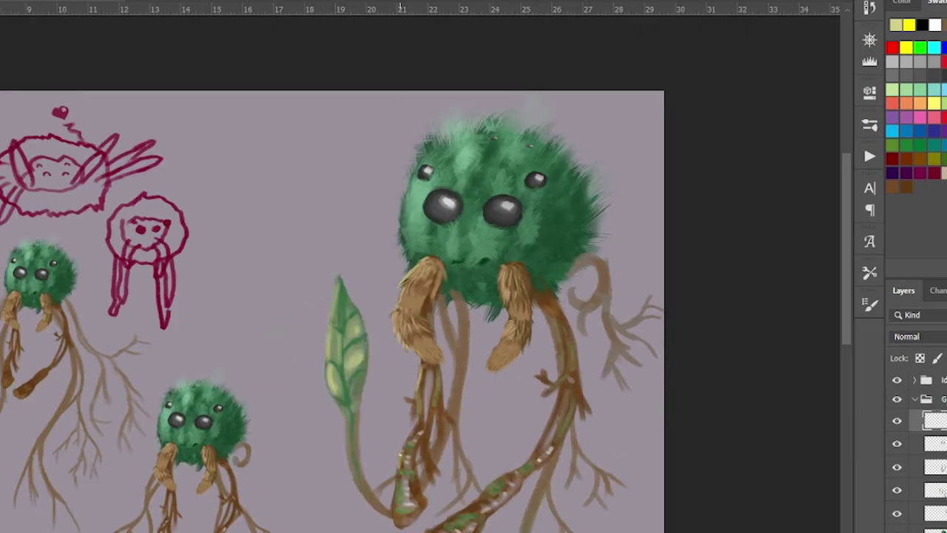
Highlight the bottom root foot, the right brown root and the leg under the body
scroll(341, 311, down, 2)
drag(441, 468, 479, 444)
drag(553, 391, 573, 324)
drag(516, 204, 521, 253)
Add green fur strokes across the body and upper body
drag(416, 191, 432, 136)
drag(437, 95, 489, 79)
drag(481, 115, 474, 89)
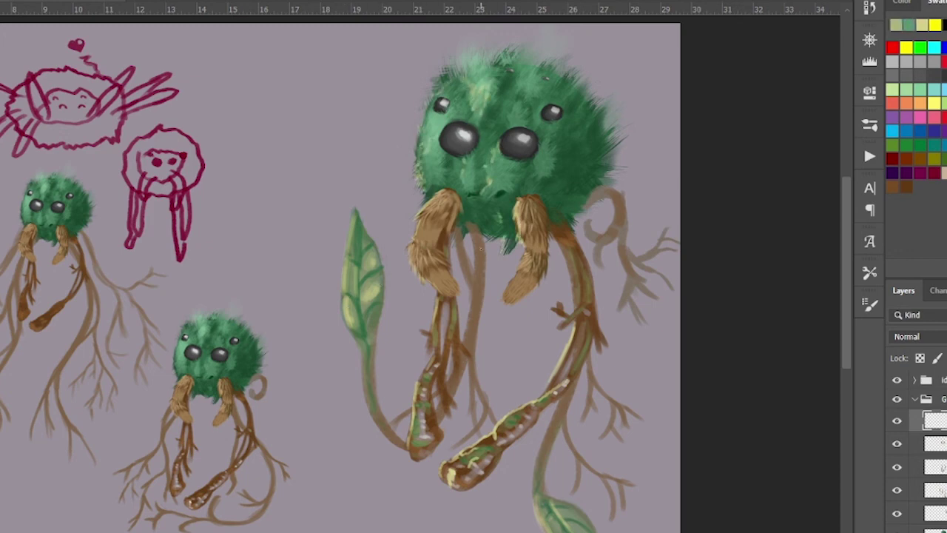
Zoom out, try several blend modes, and set the layer to Hard Light
key(ctrl+minus)
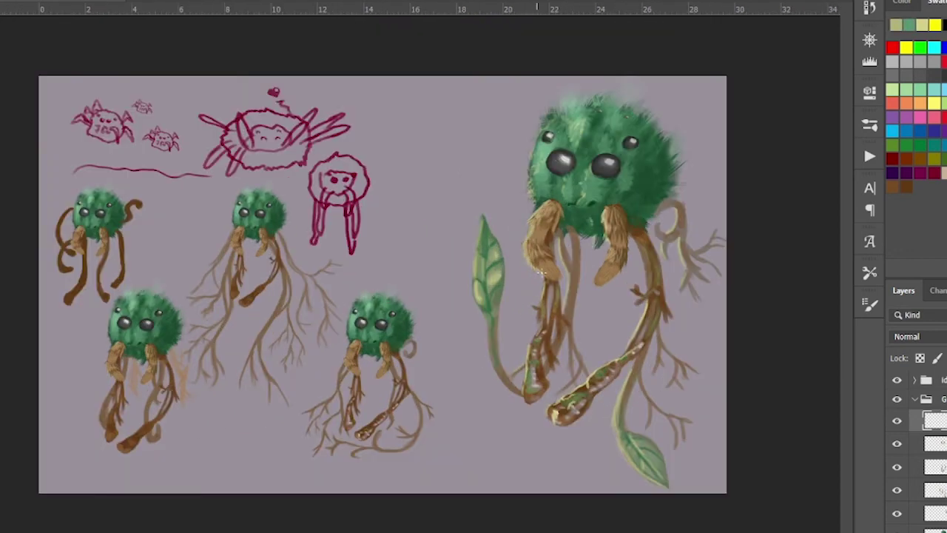
key(ctrl+u)
key(Escape)
key(alt+shift+o)
key(alt+shift+y)
key(alt+shift+h)
click(904, 189)
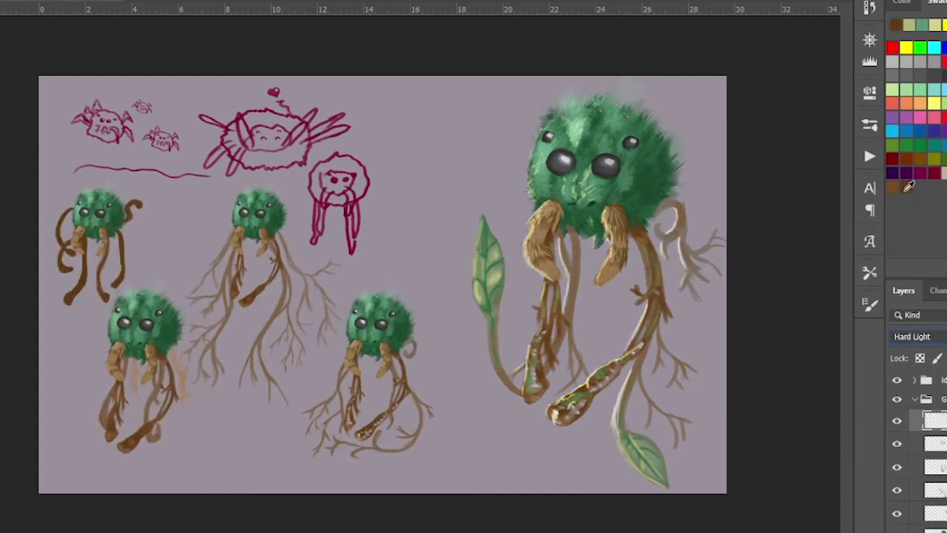